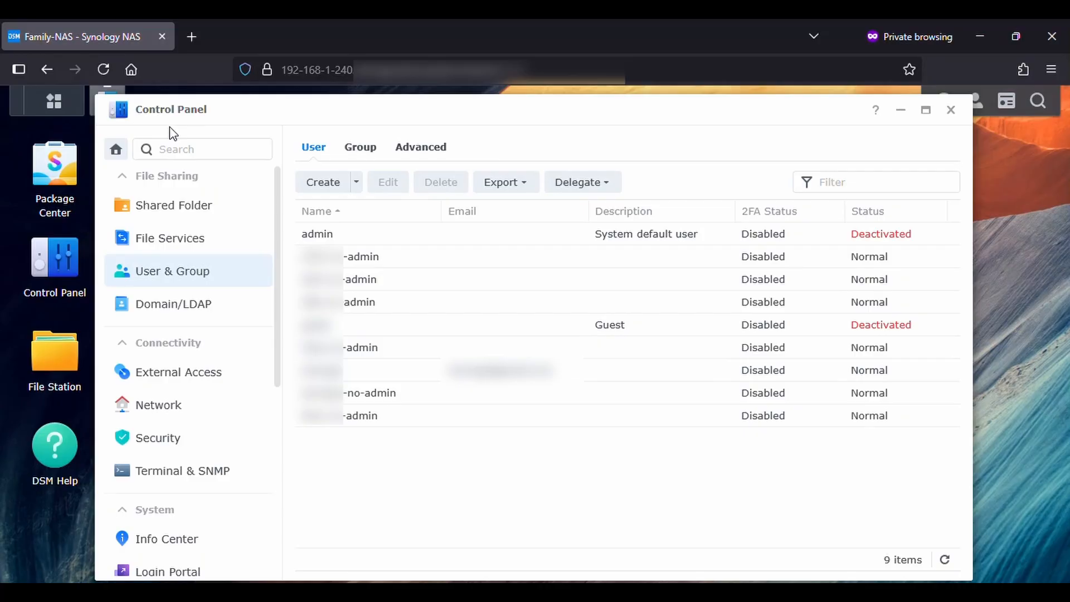
Examine the Family group's information, members and shared folder permissions, leaving its settings unsaved.
click(370, 150)
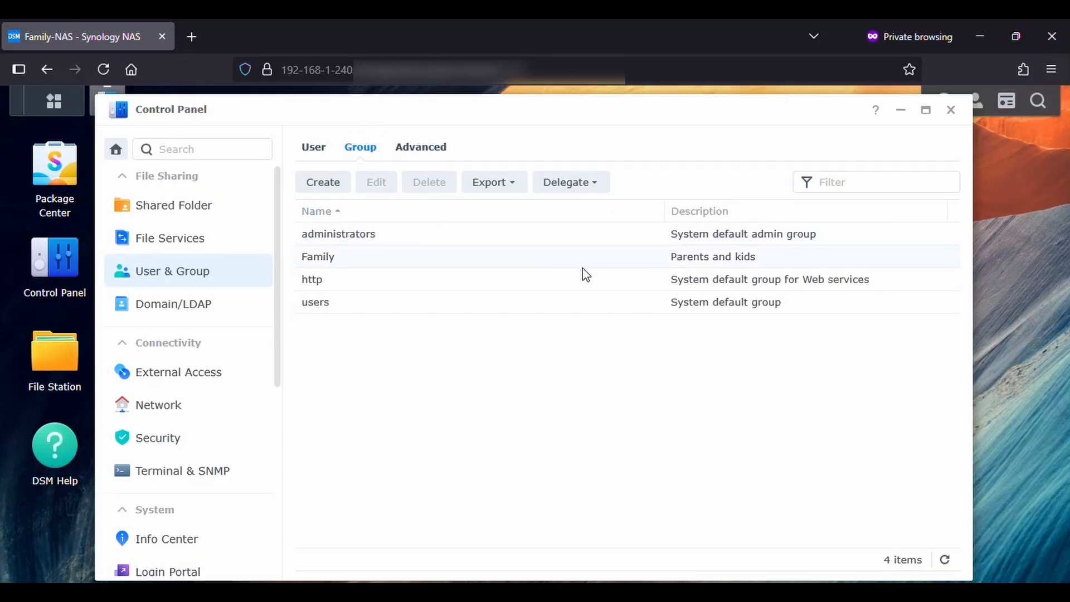
click(636, 260)
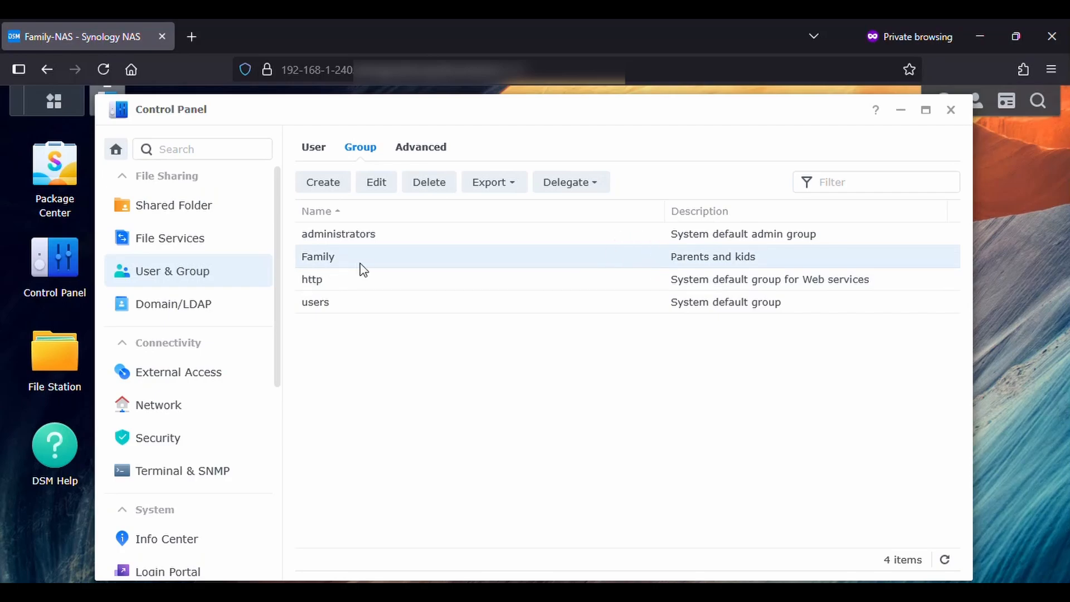
click(374, 191)
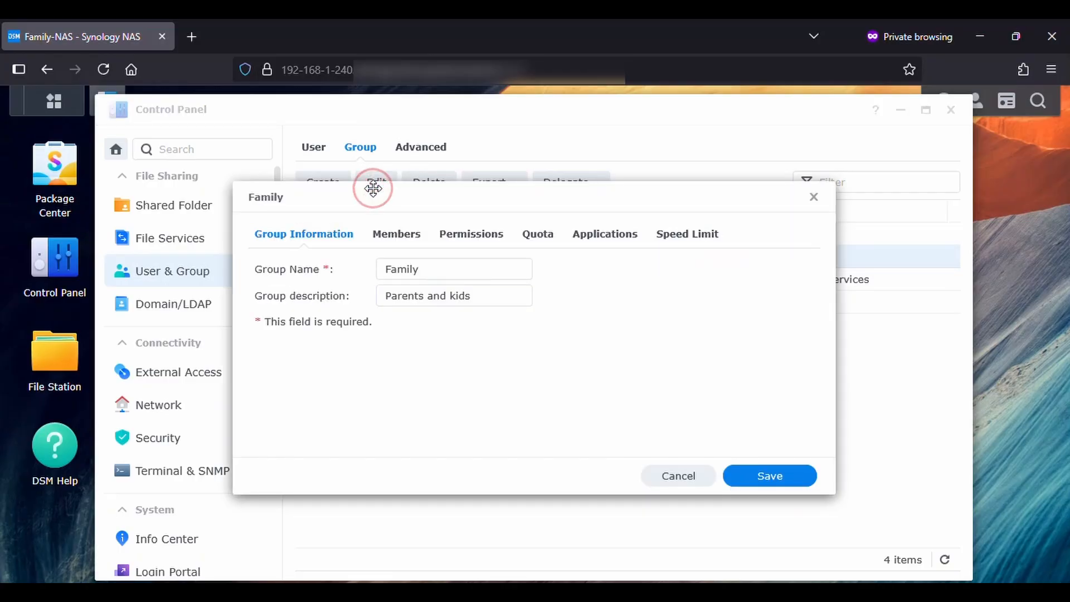
click(406, 241)
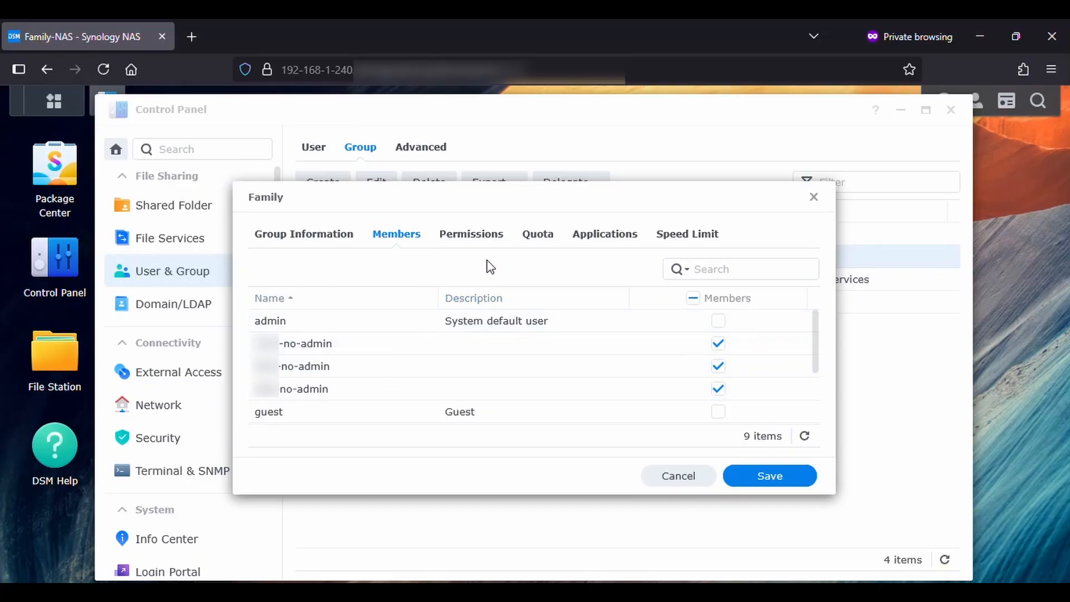
click(489, 239)
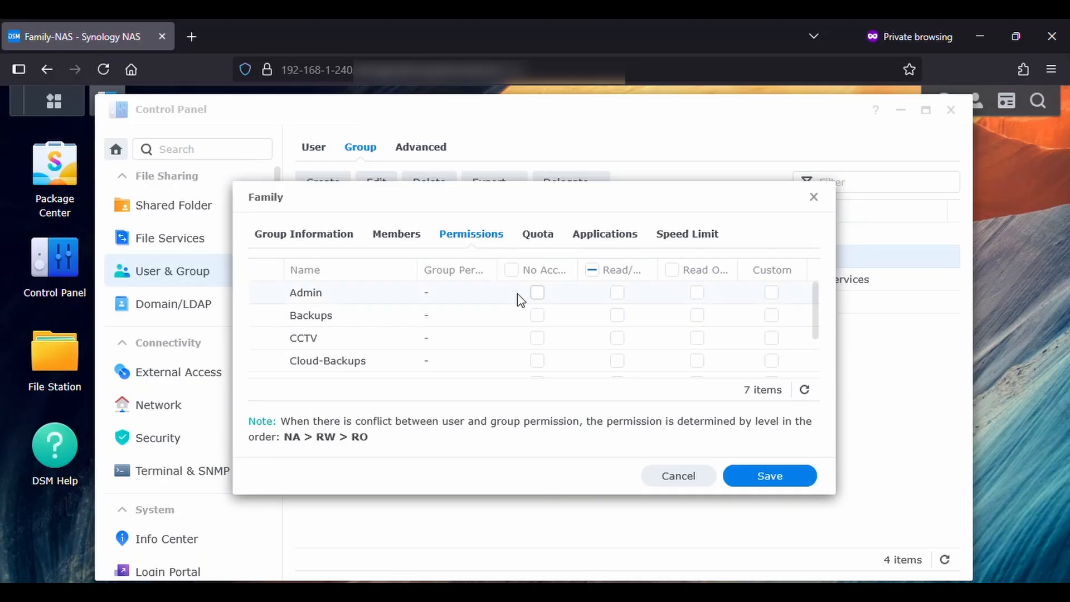
scroll(599, 309, down, 3)
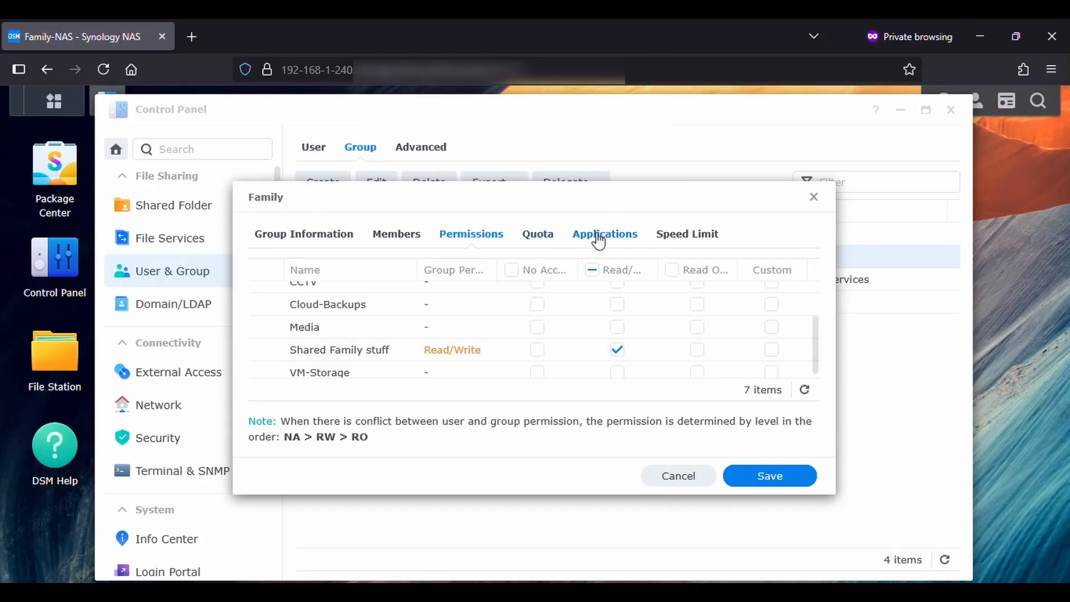
click(686, 484)
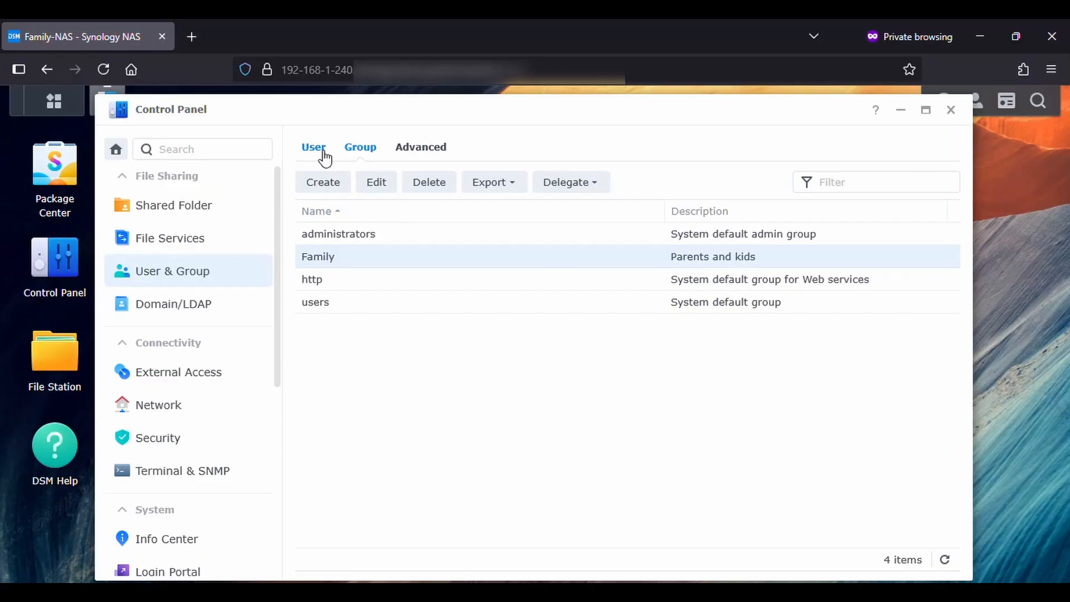
Examine the Admin shared folder's general, encryption, advanced and user permission settings, then close them without saving.
click(170, 208)
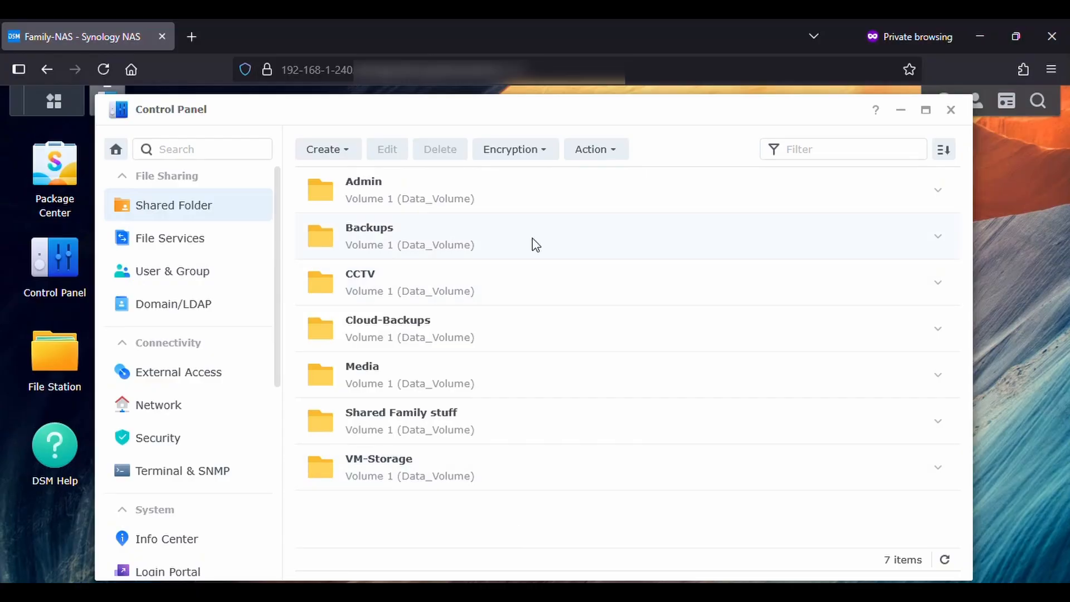
click(533, 193)
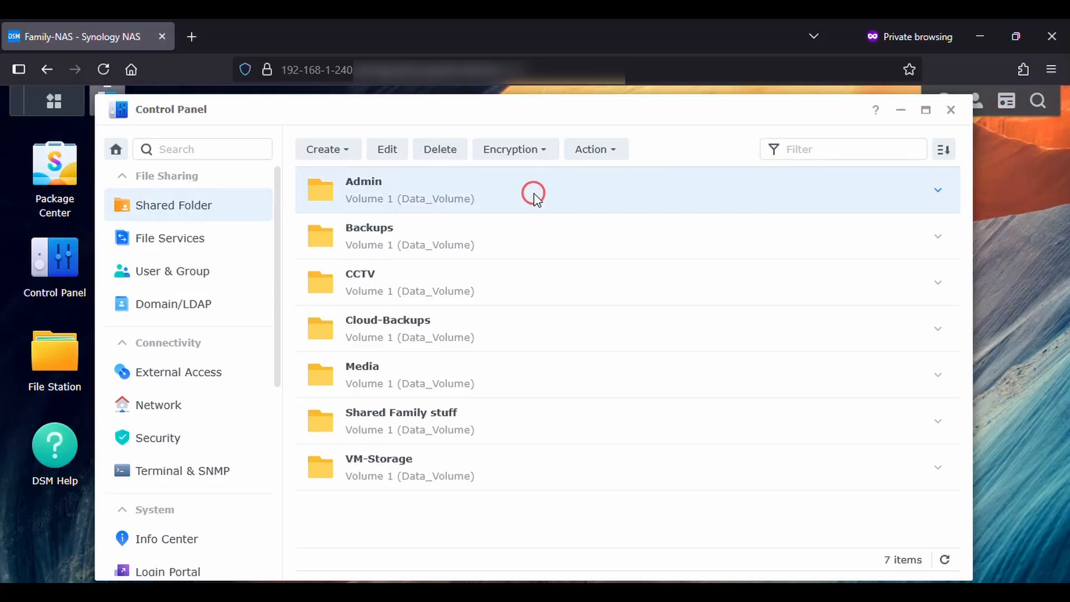
click(387, 150)
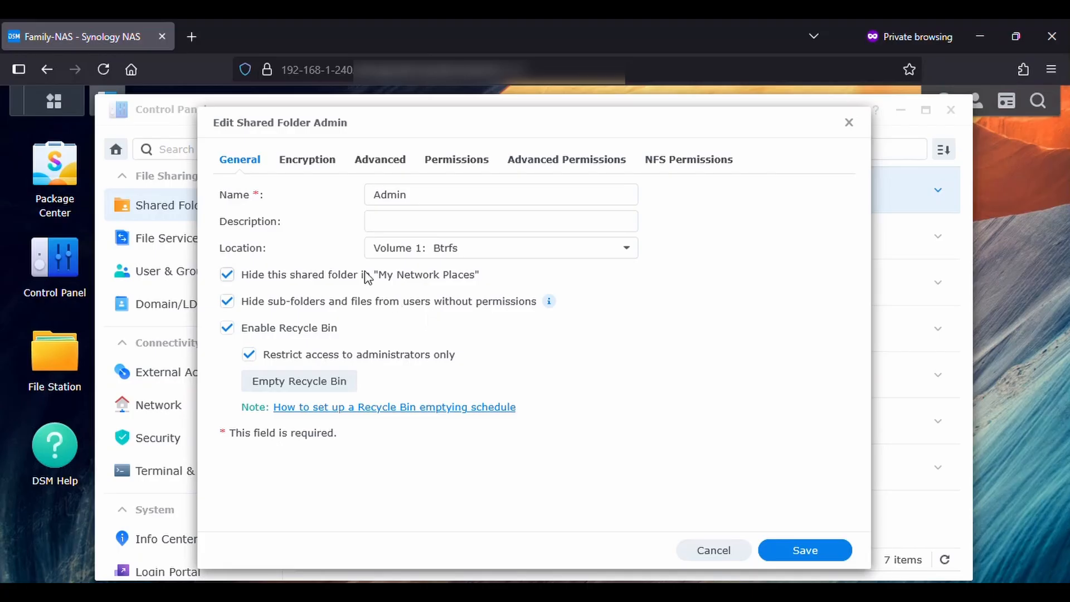
click(321, 162)
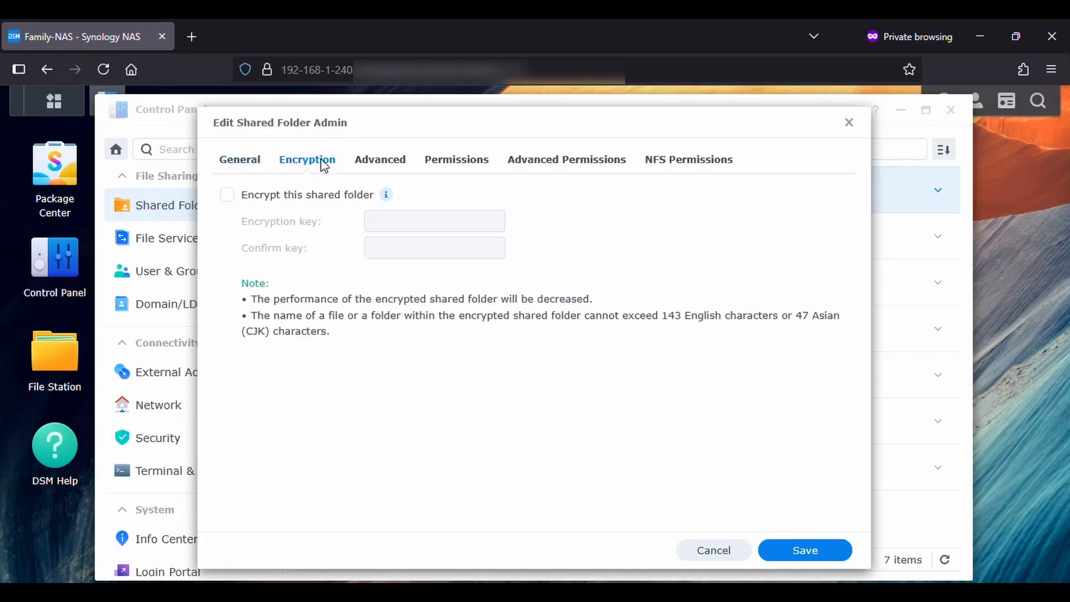
click(393, 162)
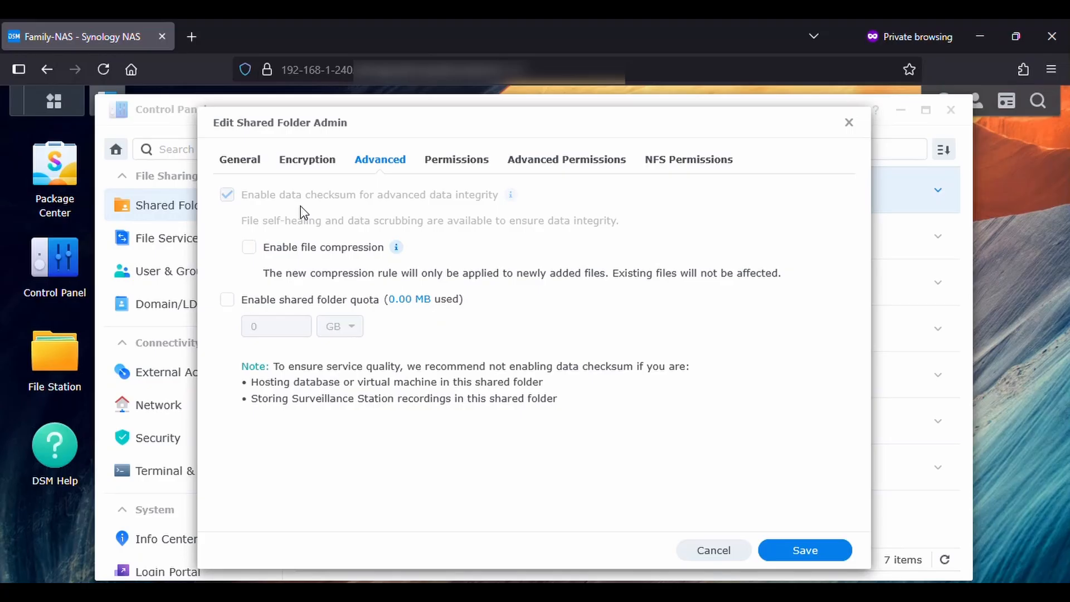
click(469, 161)
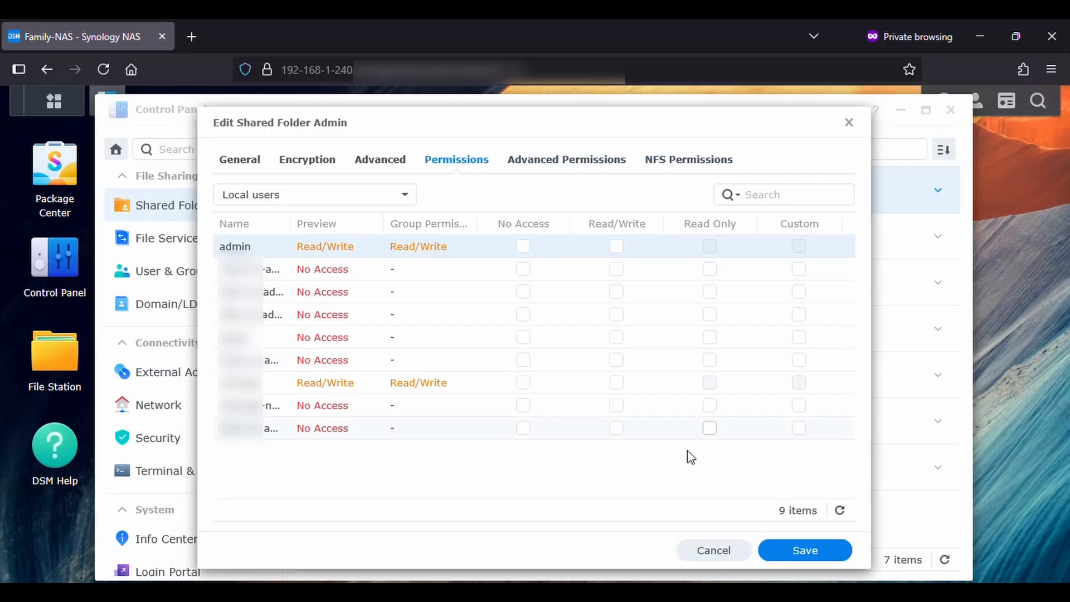
click(723, 553)
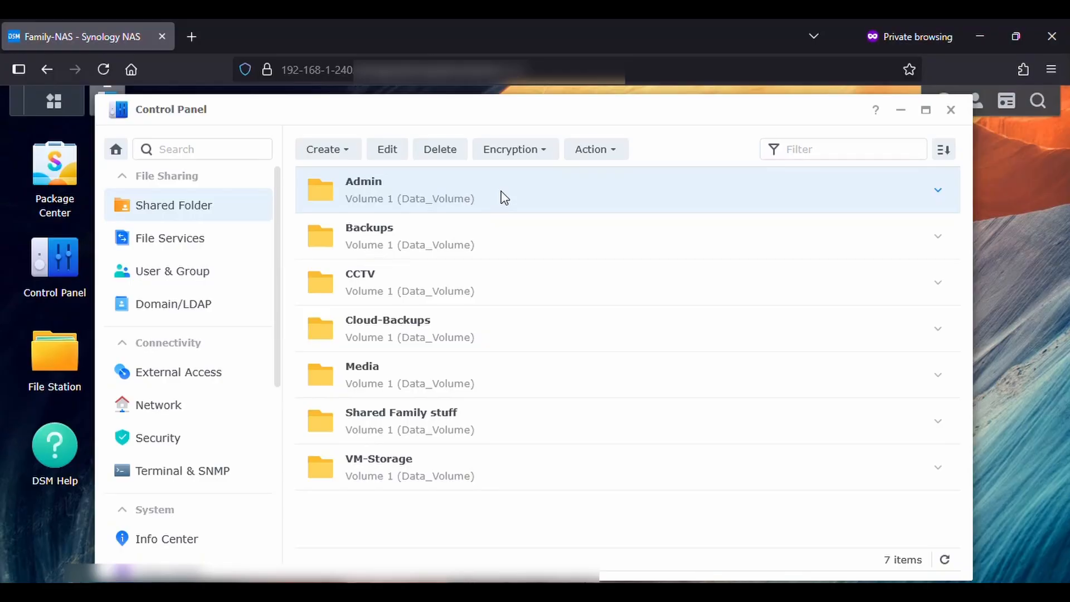
Switch to File Station and examine the subfolders of the Admin, Backups, CCTV and Cloud-Backups shared folders.
click(56, 363)
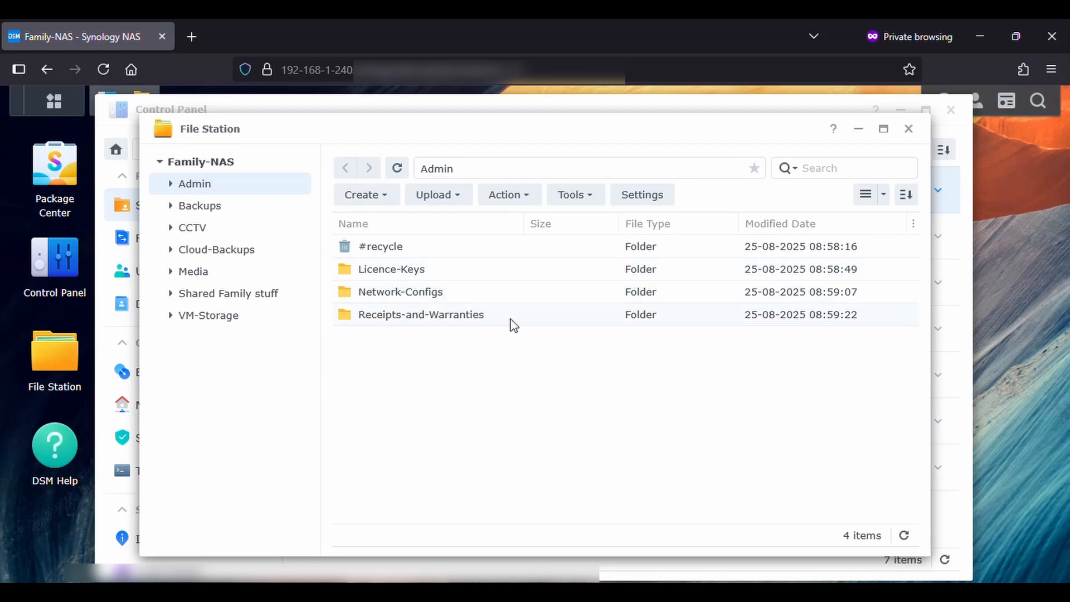
click(200, 207)
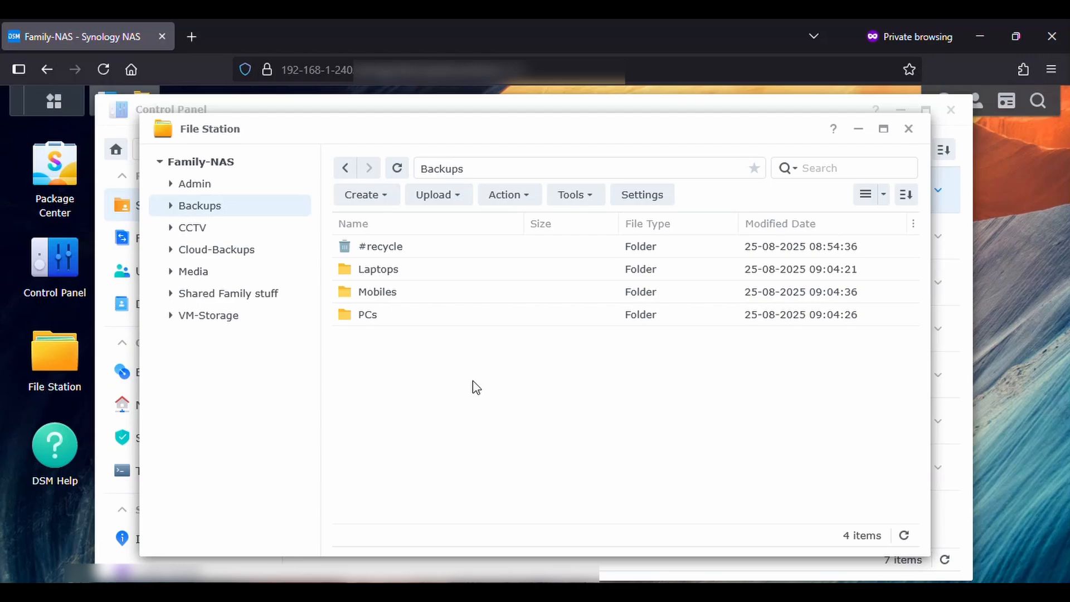
click(207, 231)
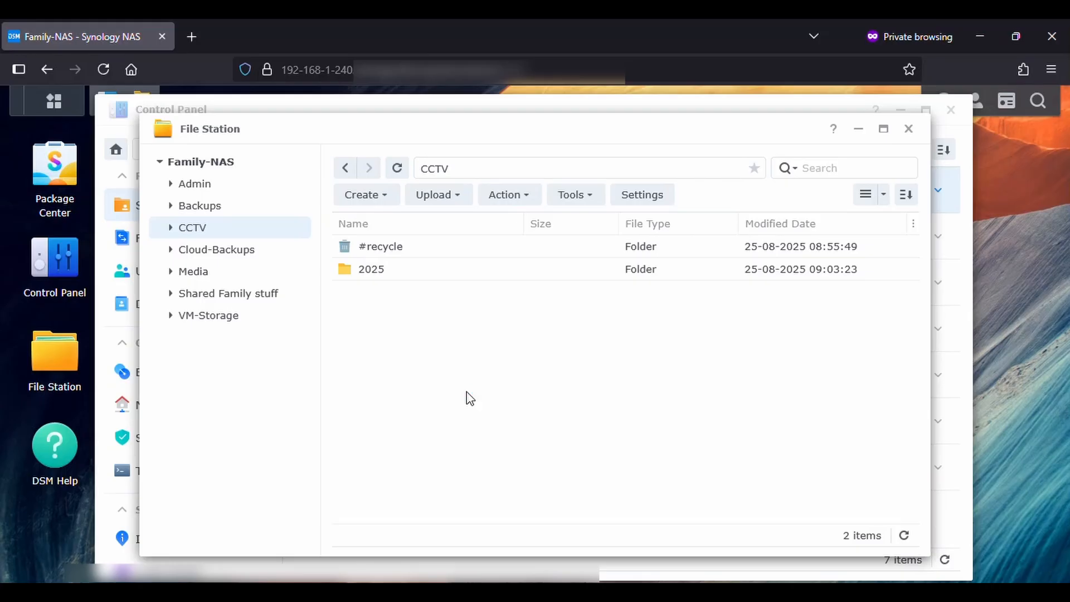
click(192, 249)
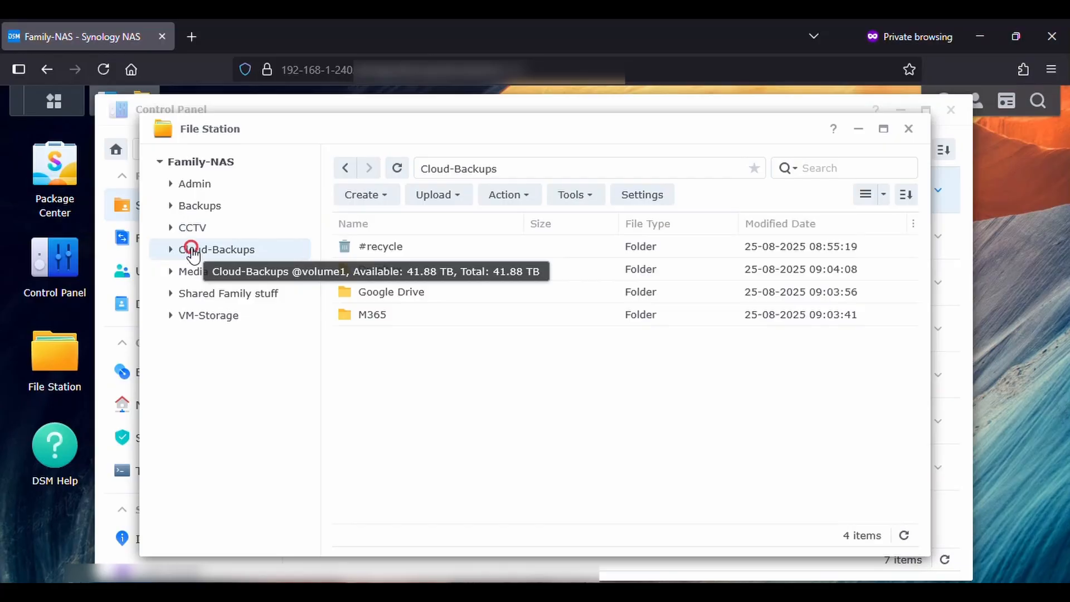
click(465, 396)
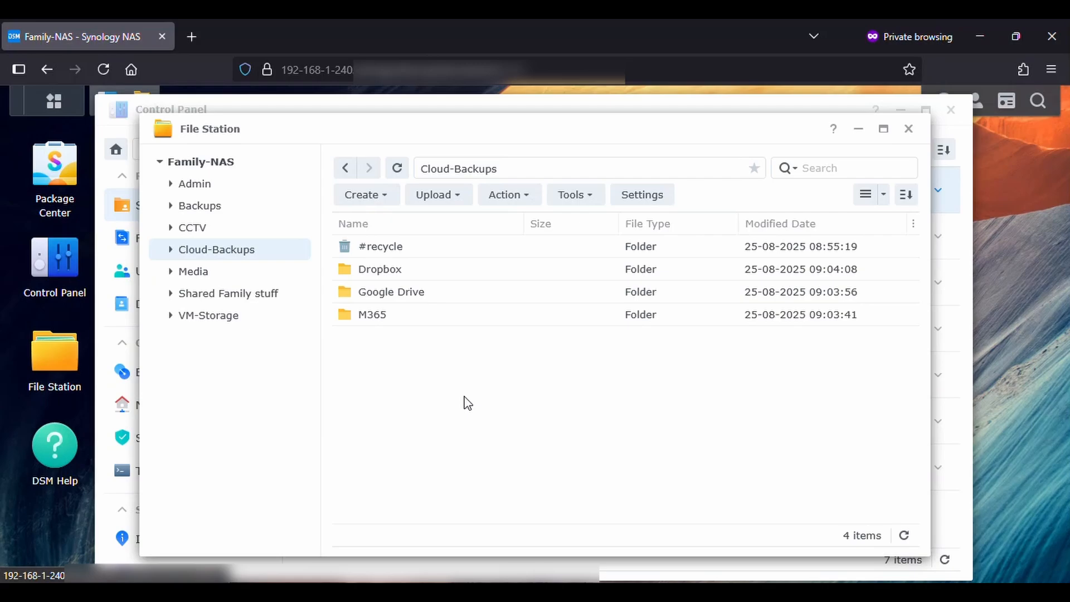
Examine the subfolders of the Media, Shared Family stuff and VM-Storage shared folders, then close File Station.
click(197, 272)
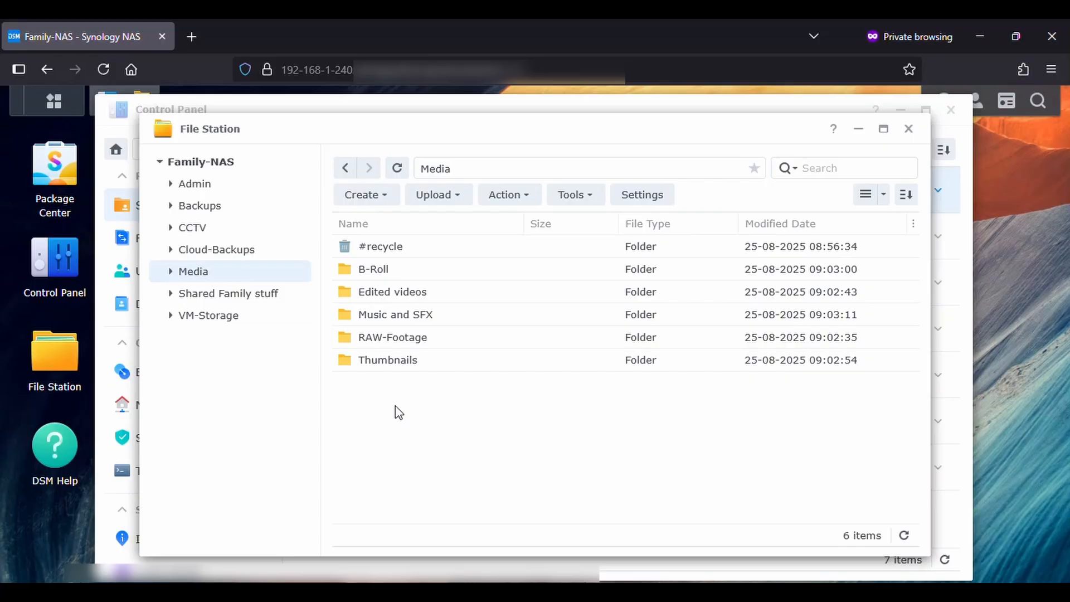
click(261, 301)
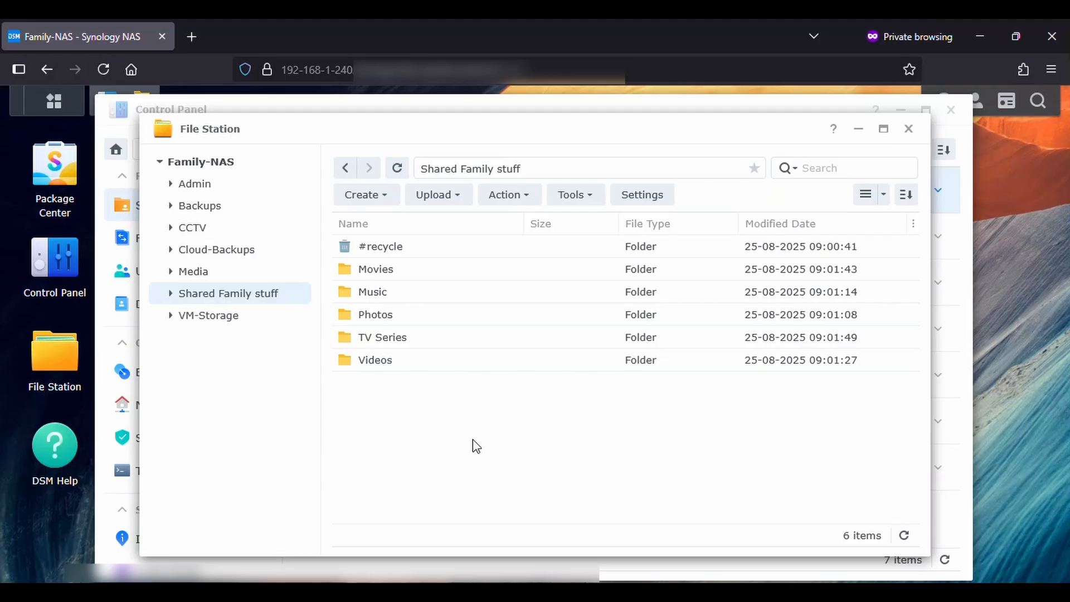
click(438, 318)
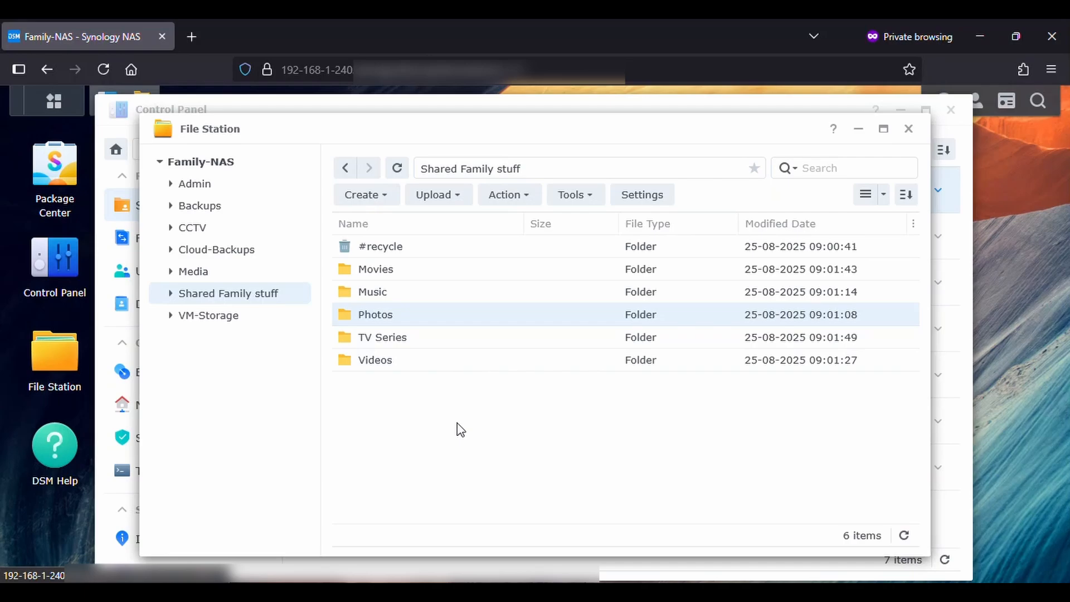
click(477, 268)
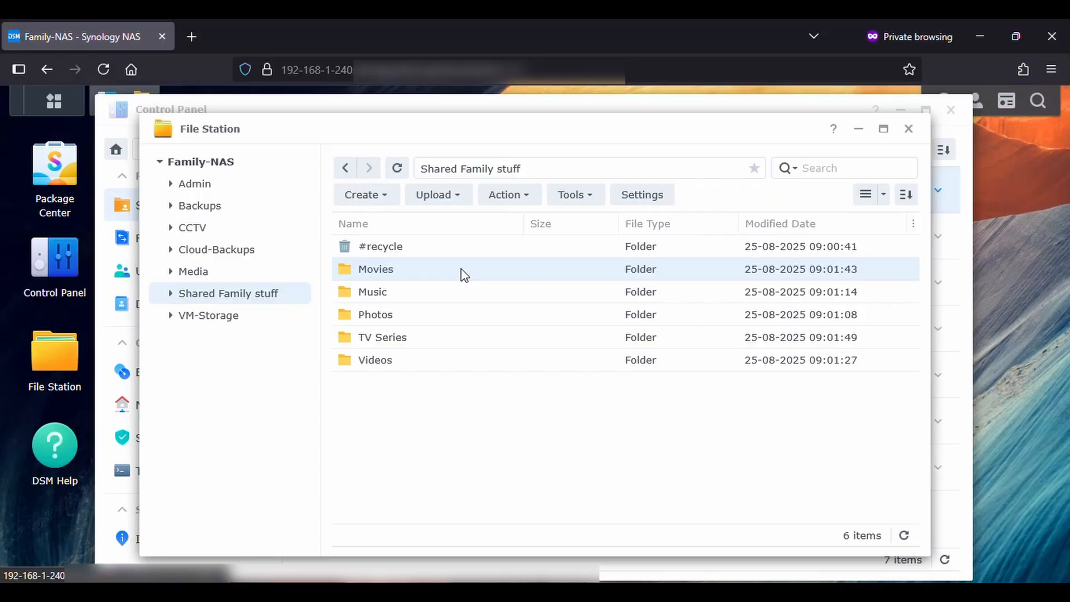
click(205, 313)
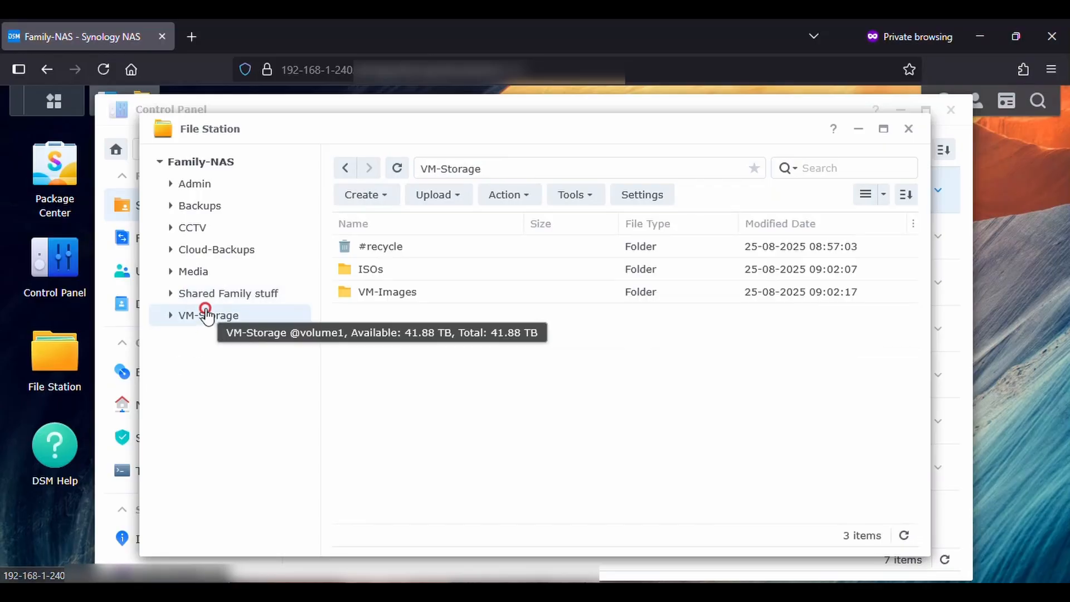
click(434, 390)
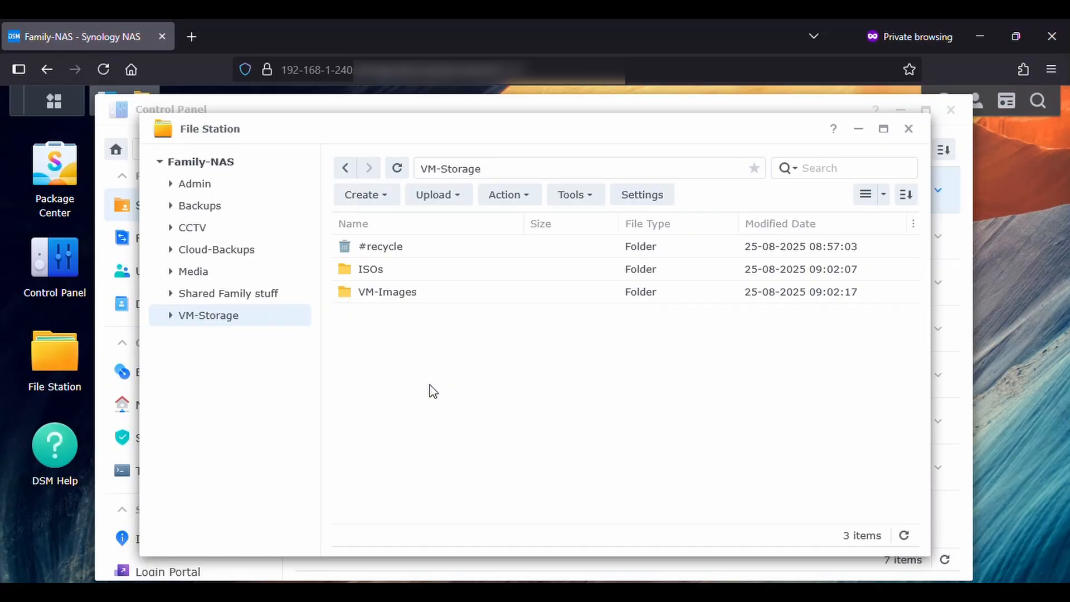
click(908, 129)
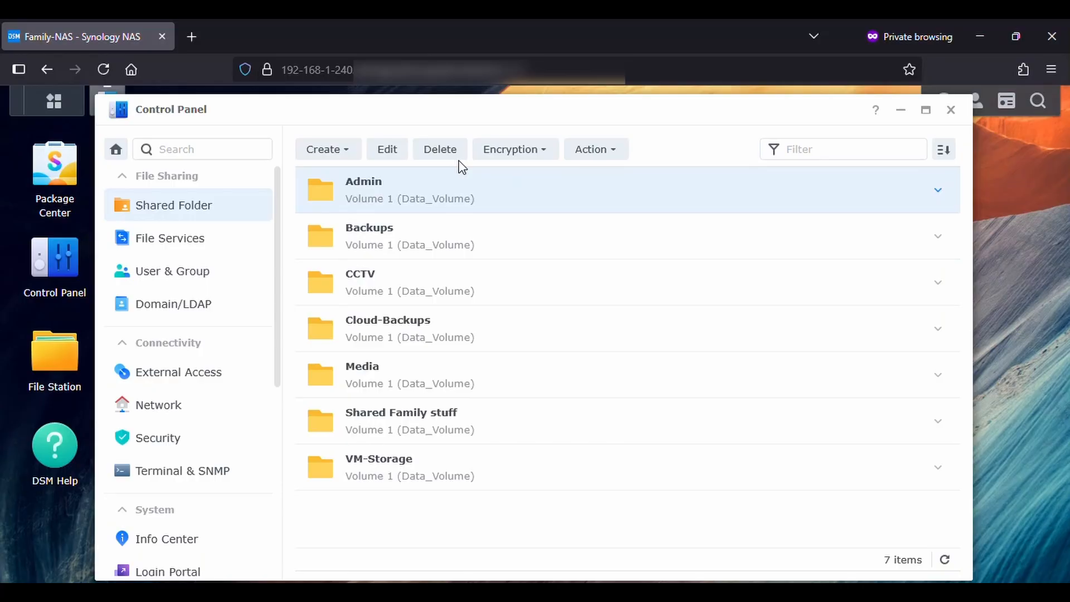
Examine the shared folder actions and the Task Scheduler's options for creating a scheduled Recycle Bin task.
click(613, 159)
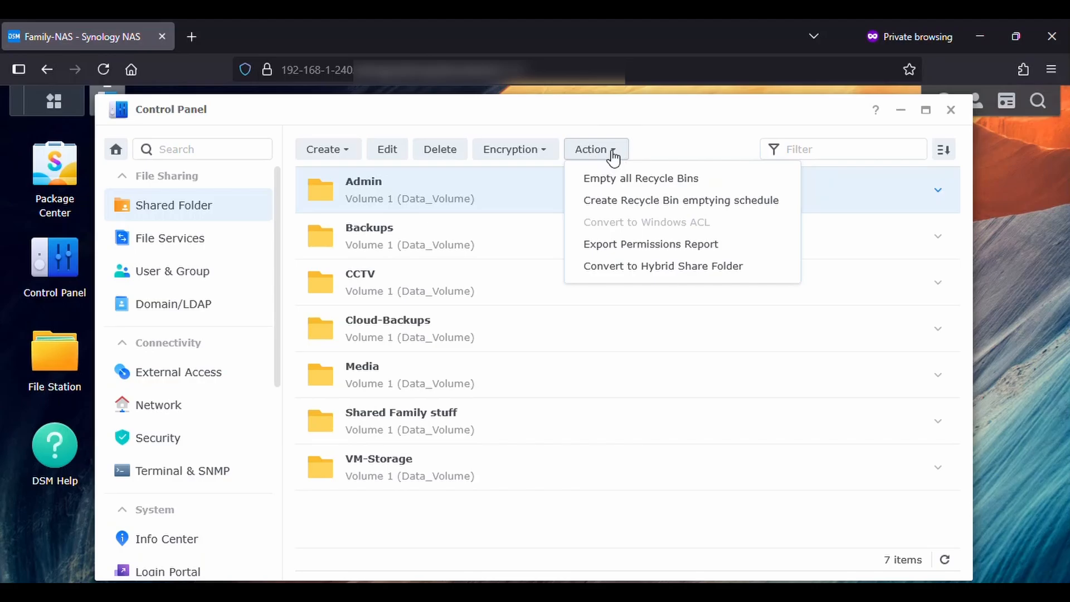
click(175, 246)
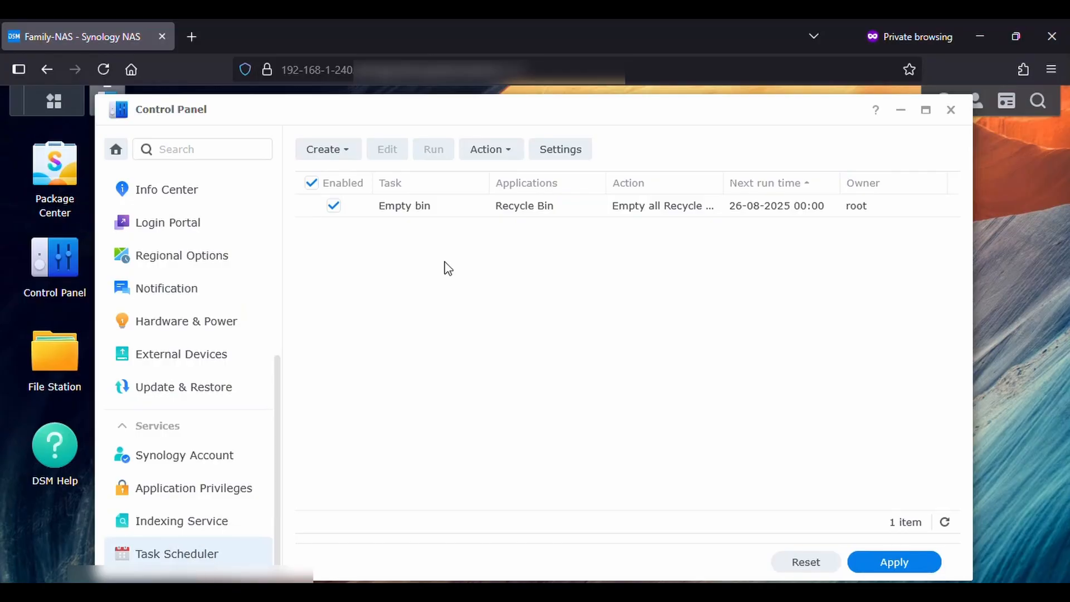
click(390, 186)
click(340, 149)
mouse_move(360, 182)
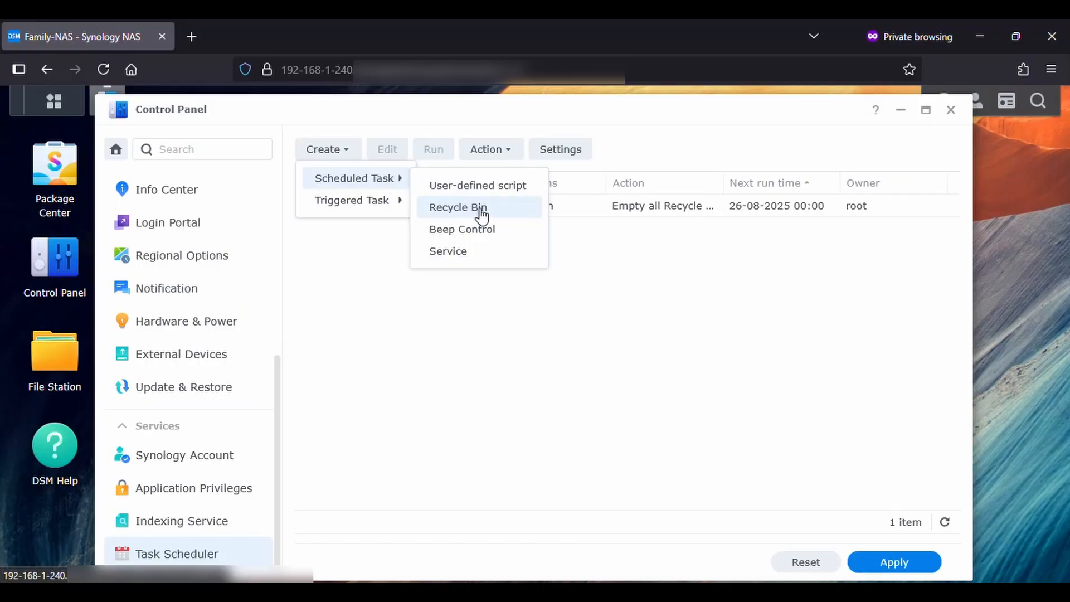
click(668, 276)
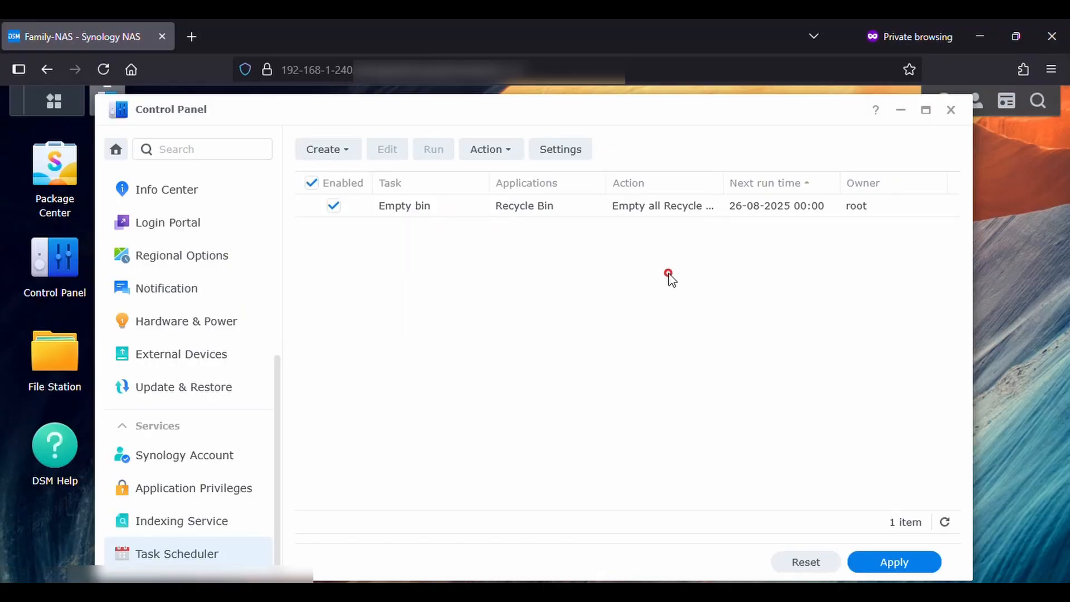
Open the Empty bin task for editing and examine its general, schedule and task settings.
click(513, 207)
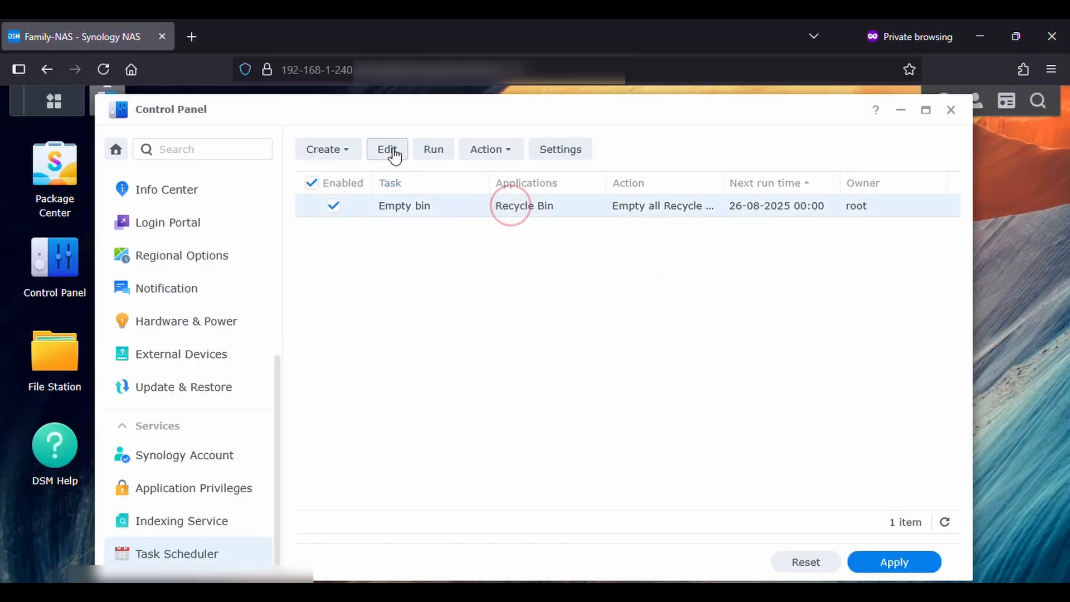
click(390, 150)
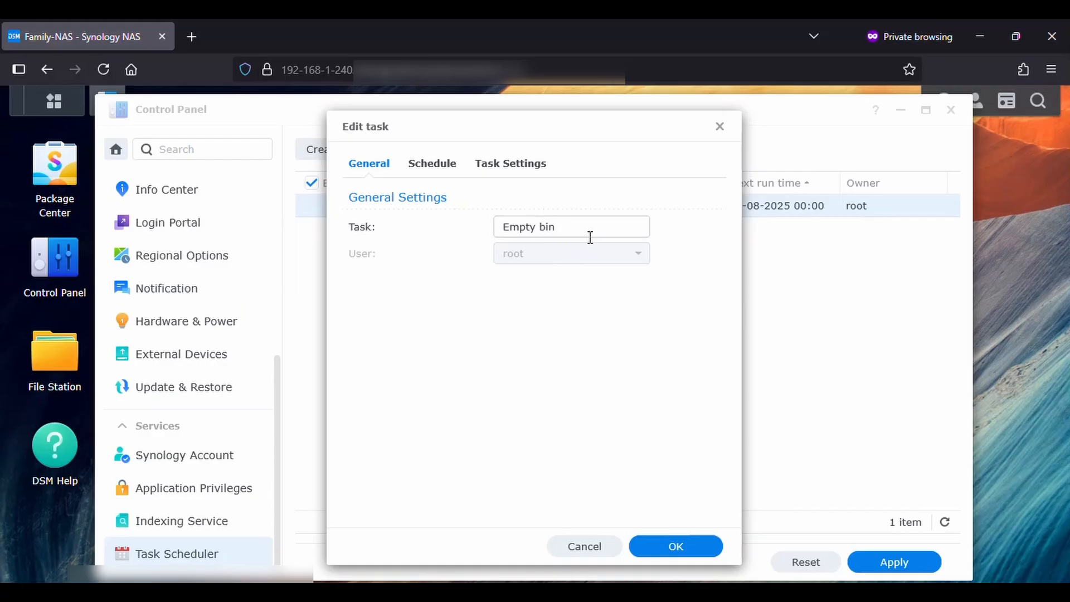
click(444, 167)
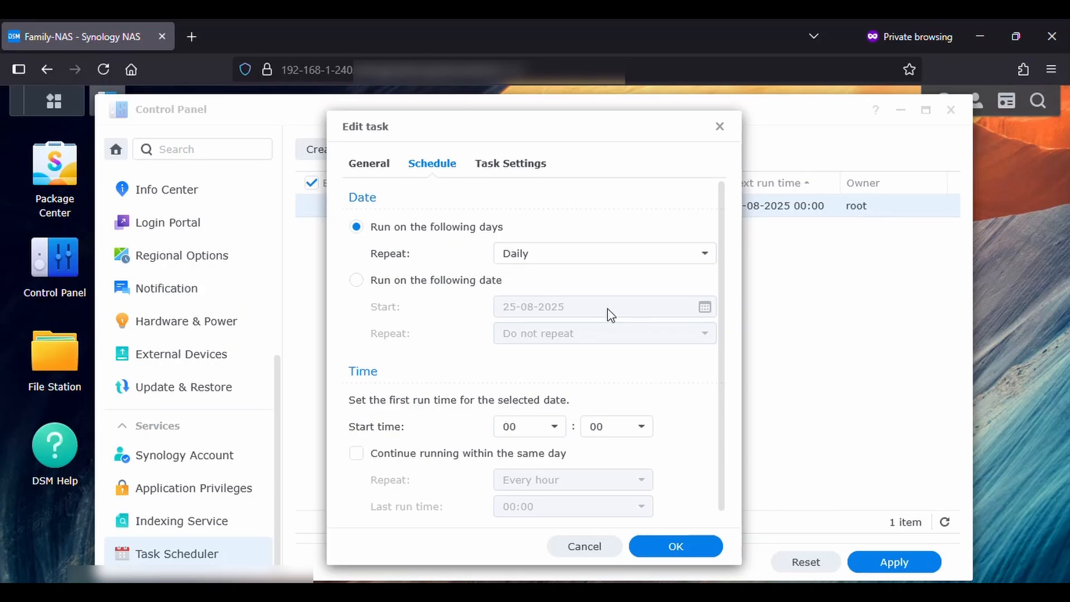
click(512, 162)
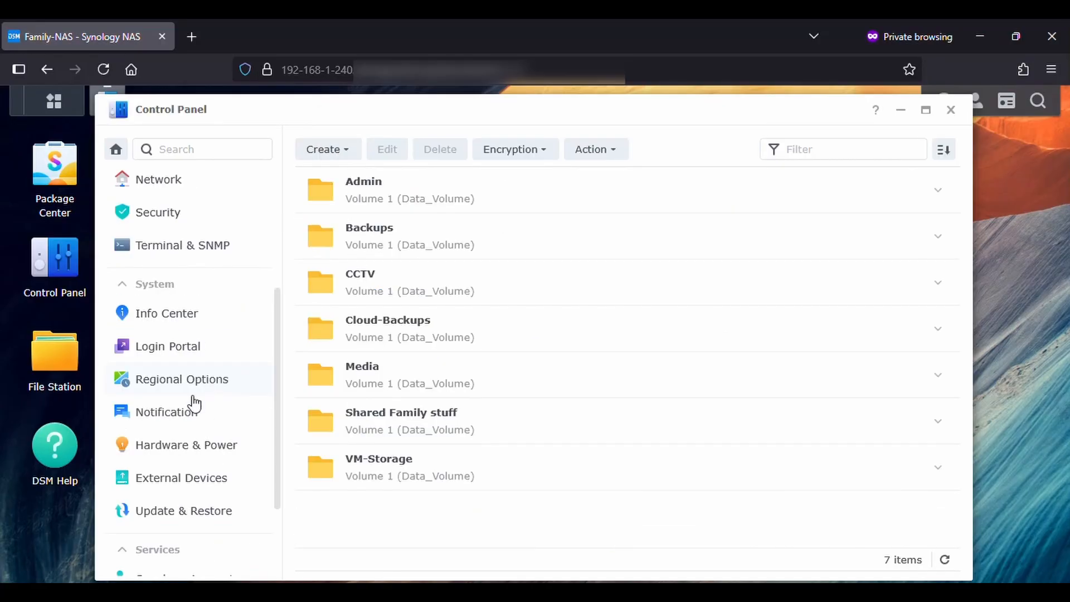
Open the Notification settings and examine the rule options for Synology Account email notifications, leaving the rule as it is.
click(175, 419)
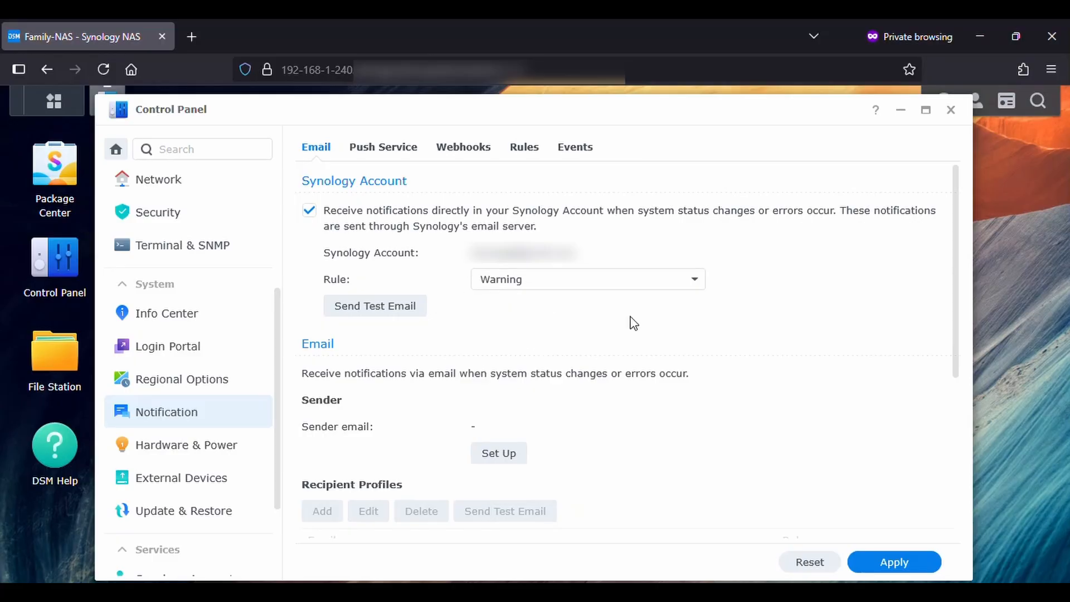
click(695, 280)
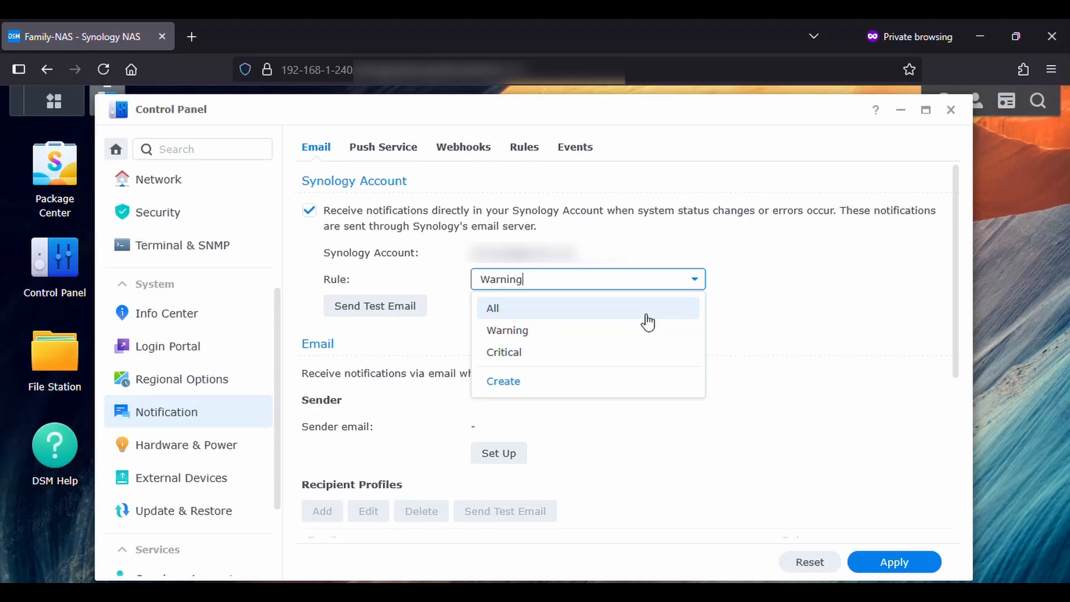
click(752, 289)
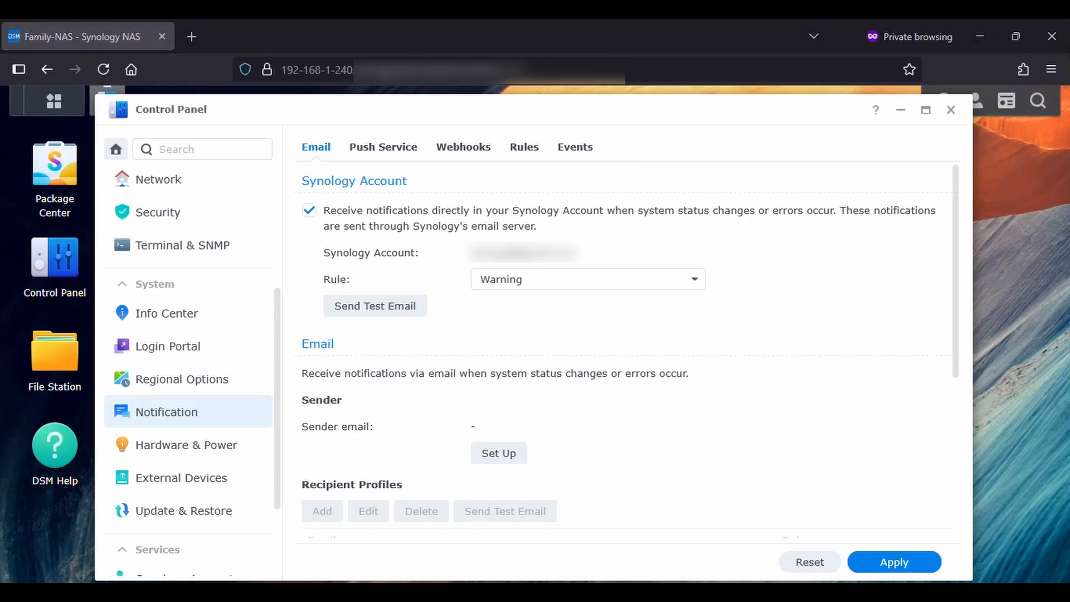
Switch to File Explorer, browse to the network location \\family-nas and select the Shared Family stuff folder.
drag(552, 582, 518, 95)
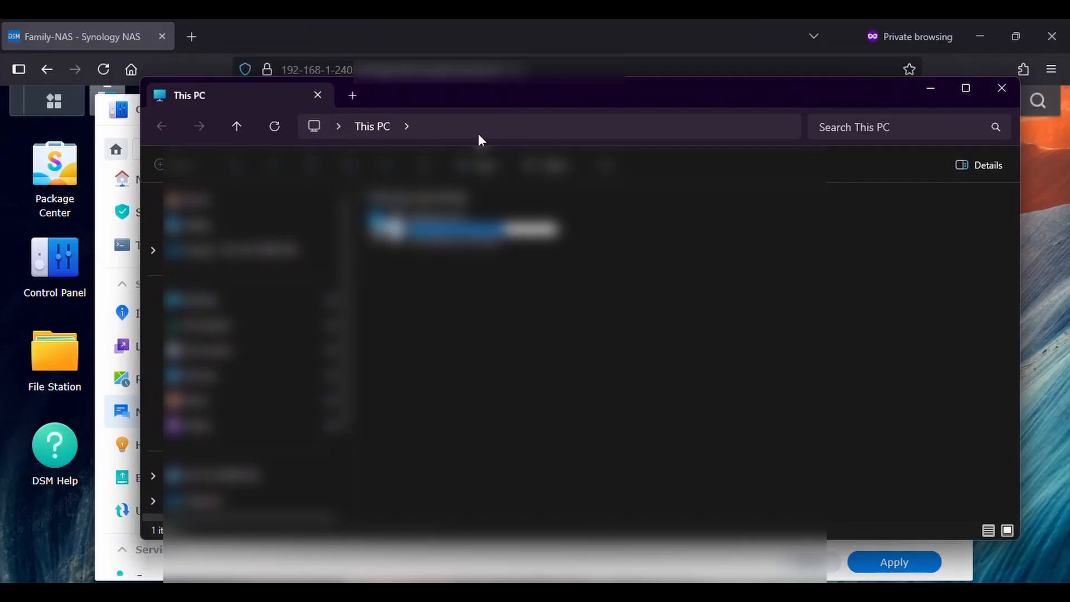
click(444, 128)
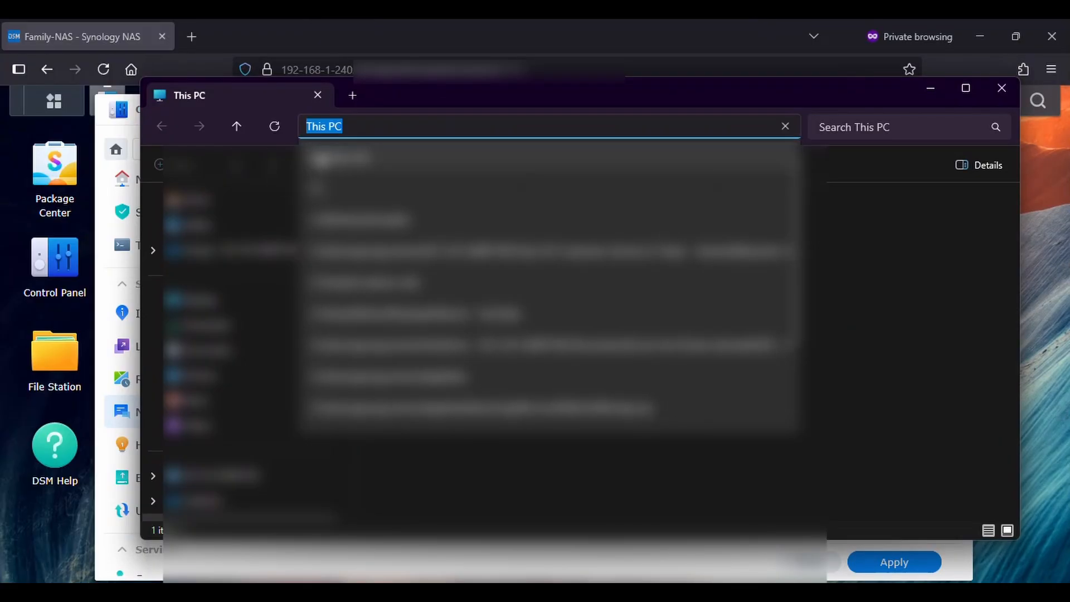
text(\\)
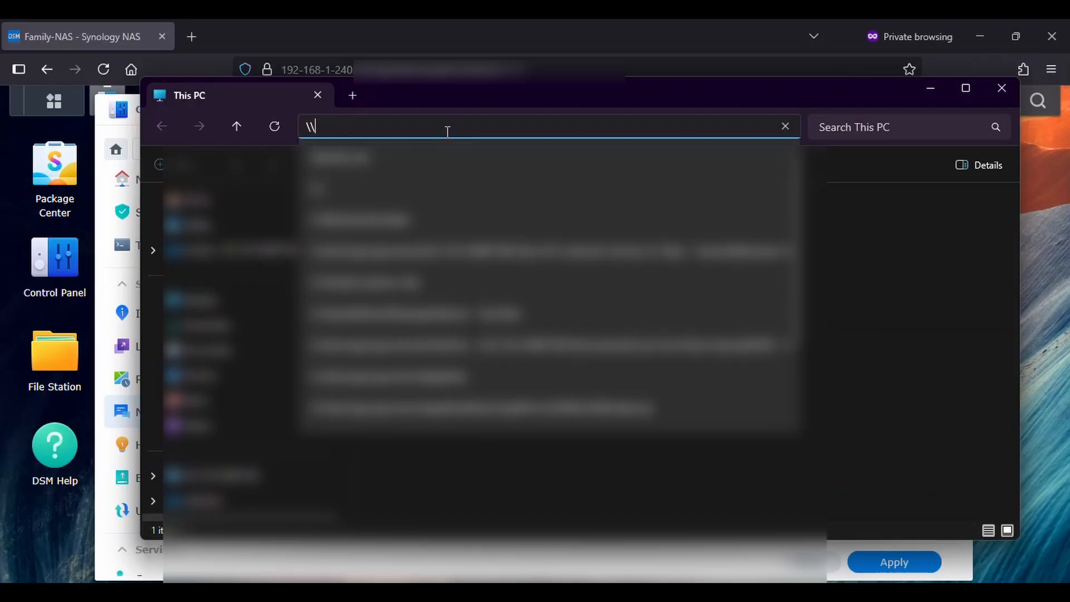
text(family-nas)
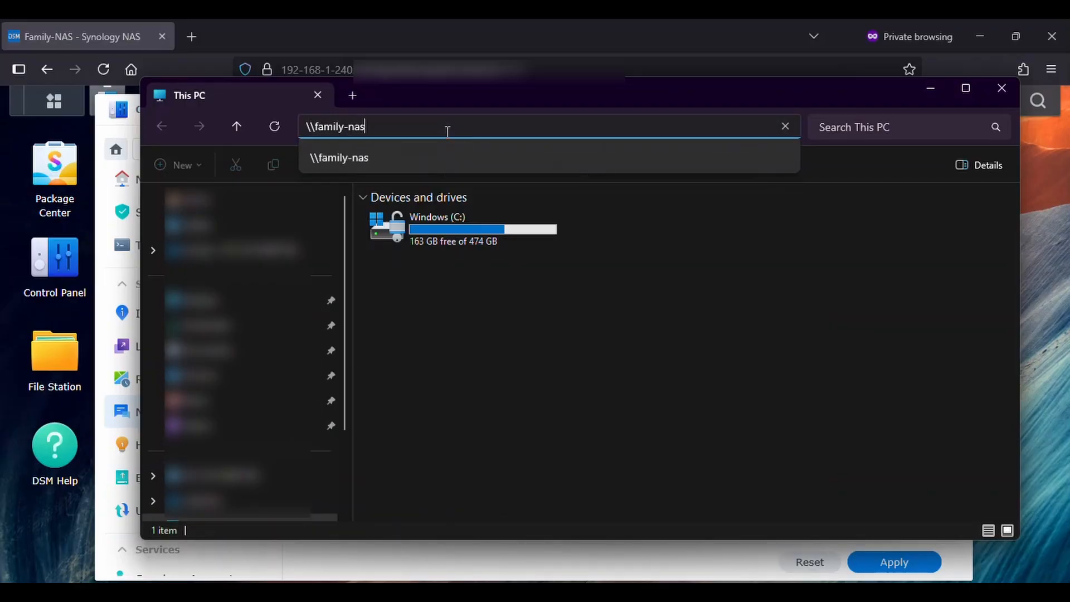
key(Return)
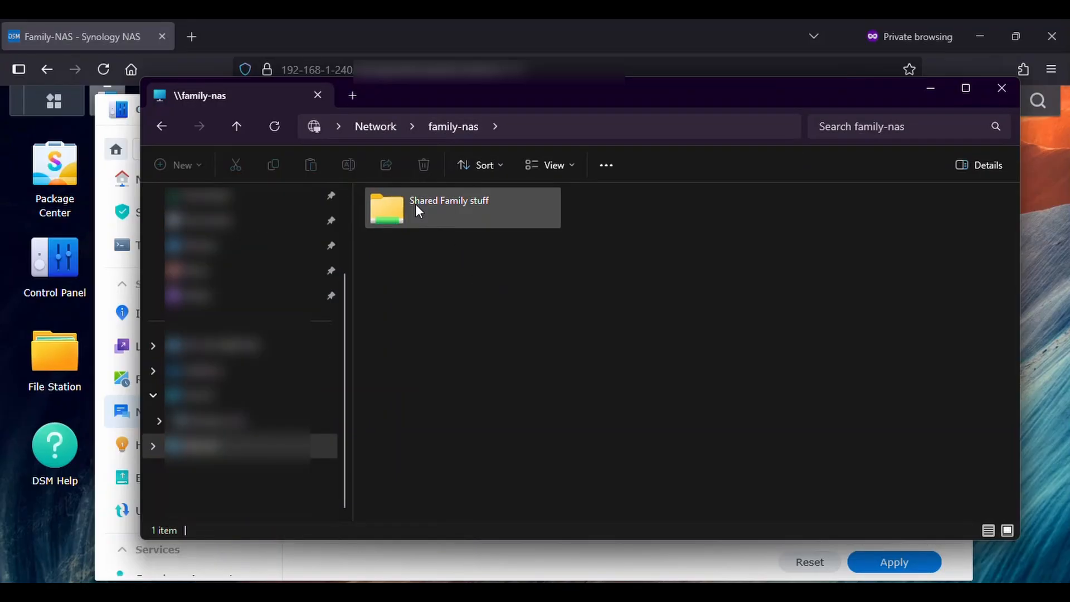
click(461, 205)
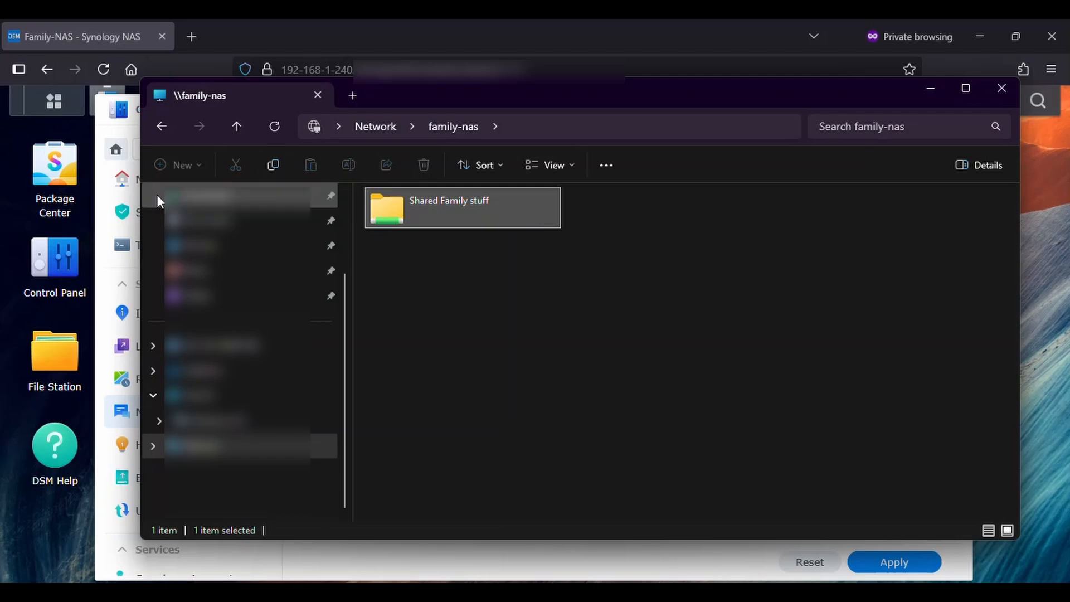
Return to the DSM Control Panel, show the User & Group user list and select the second-to-last account, a no-admin user.
click(96, 237)
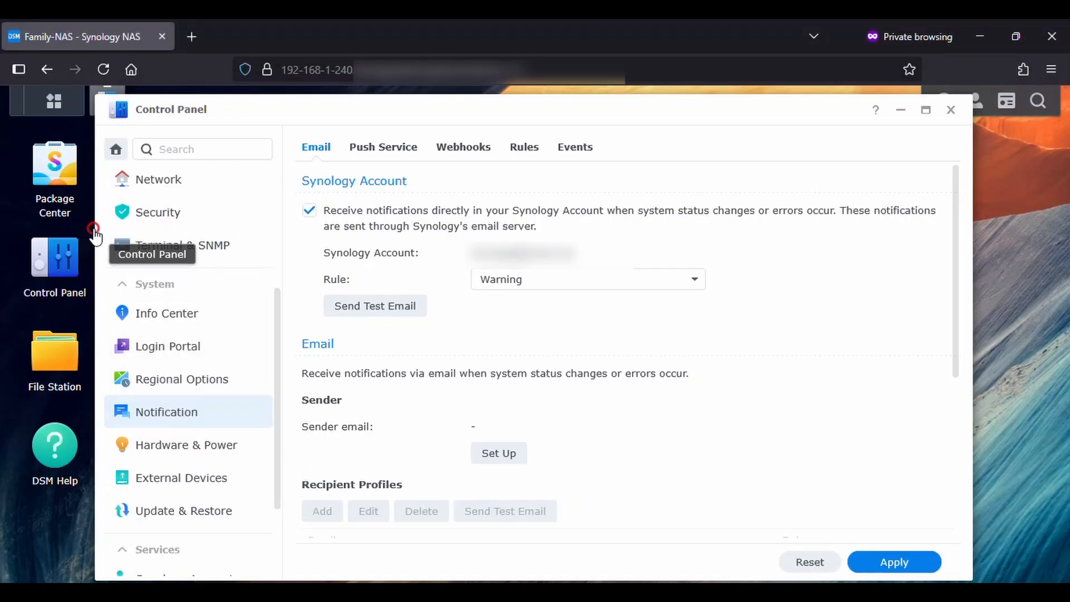
scroll(167, 220, up, 4)
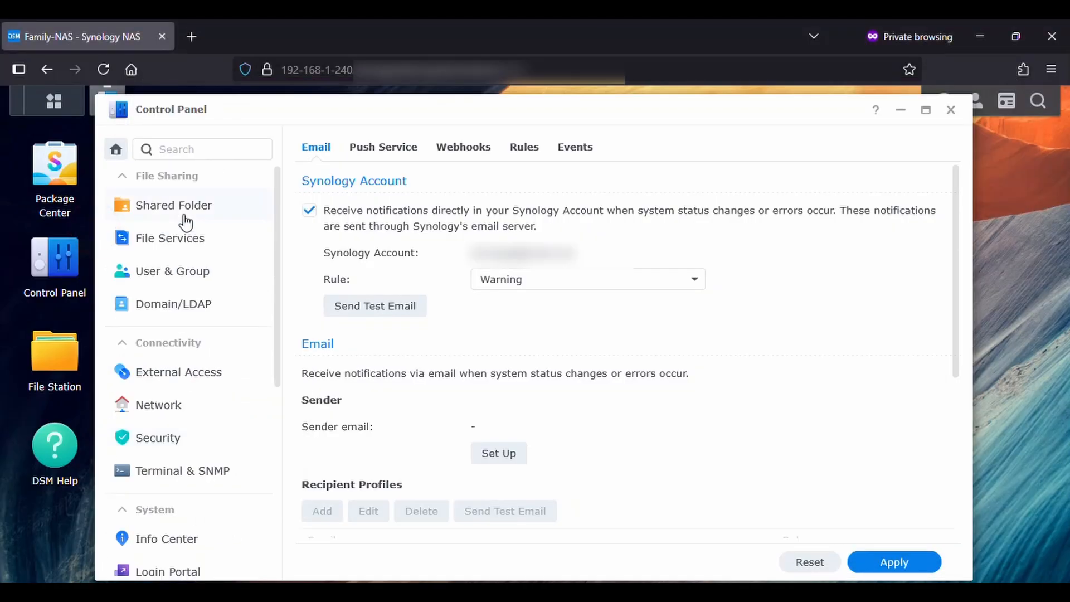
click(169, 273)
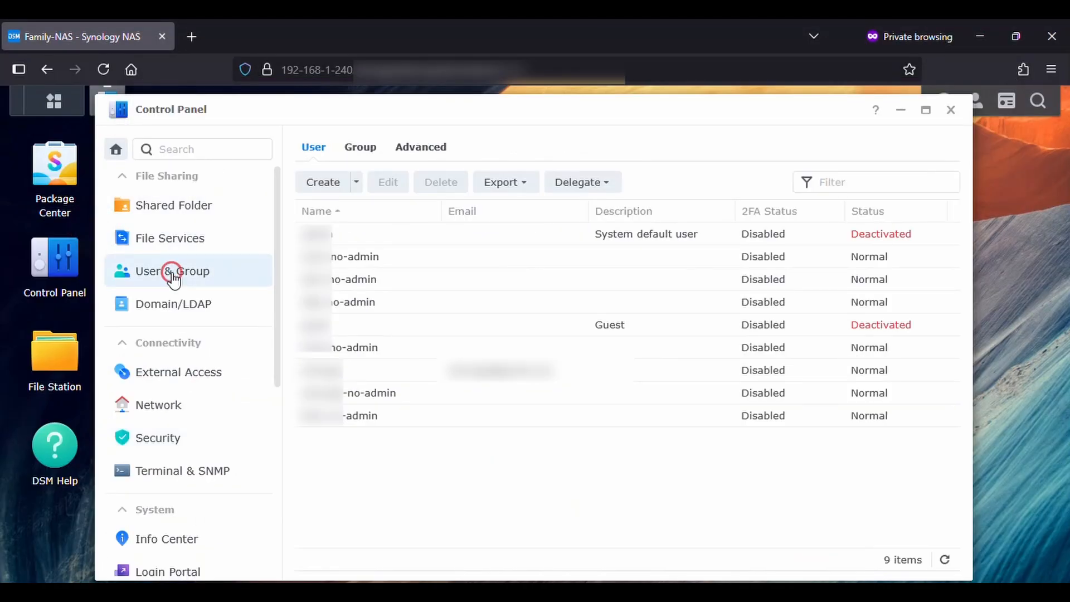
click(407, 399)
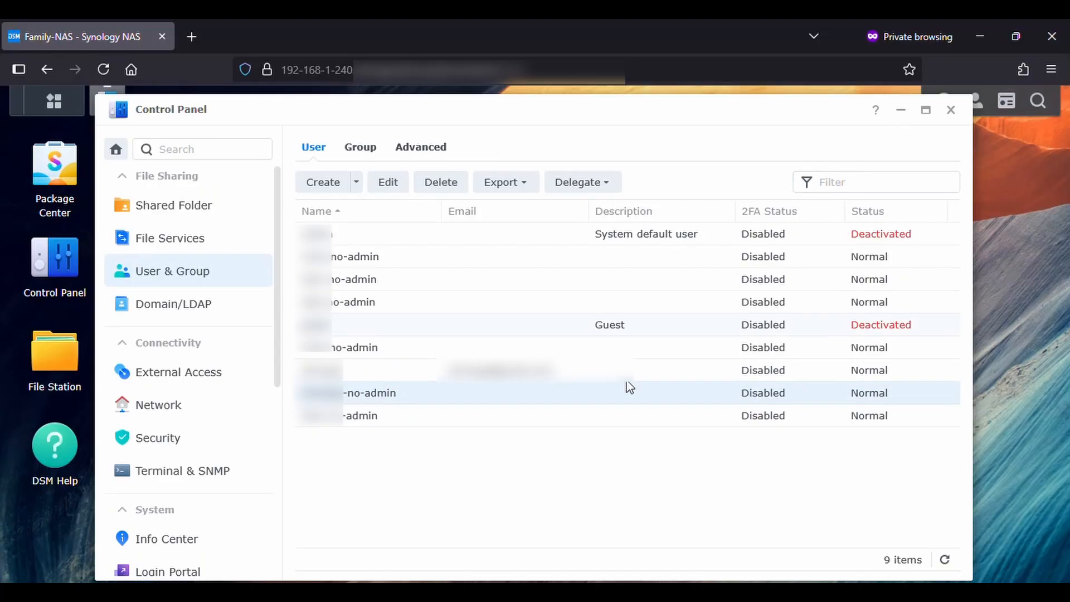
Switch back to File Explorer and examine the contents of the Shared Family stuff network folder.
click(471, 591)
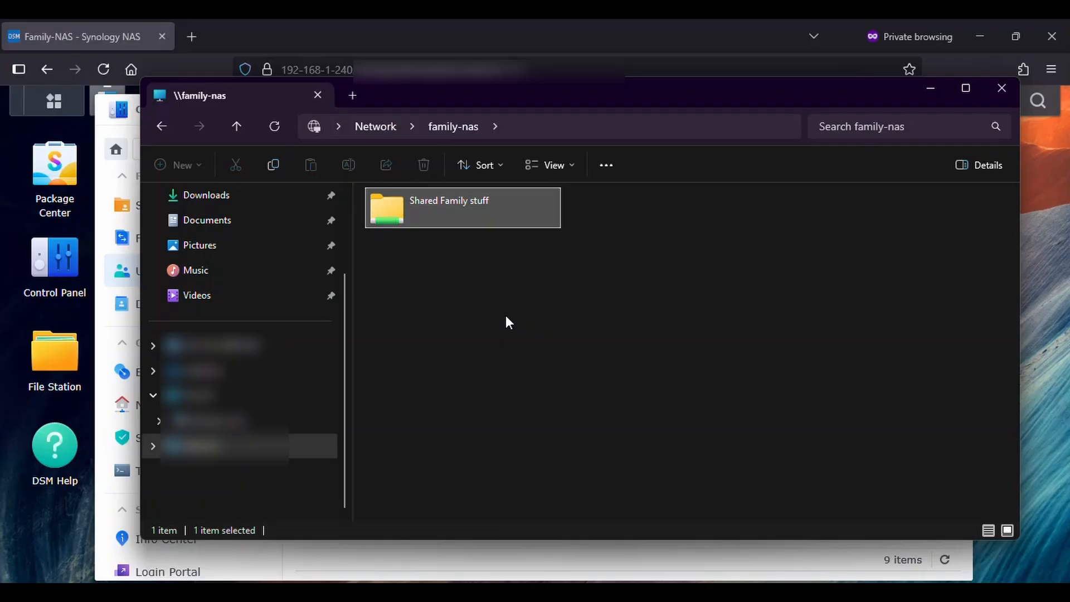
double_click(437, 216)
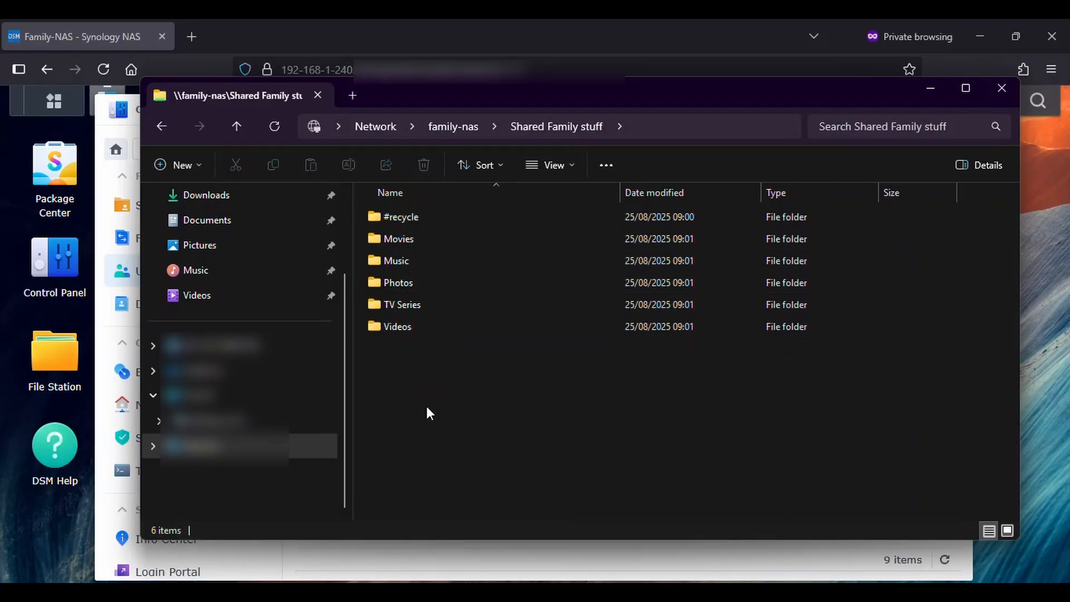
Return to DSM and examine the SMB settings in File Services, including the network addresses for PC and Mac.
key(alt+Tab)
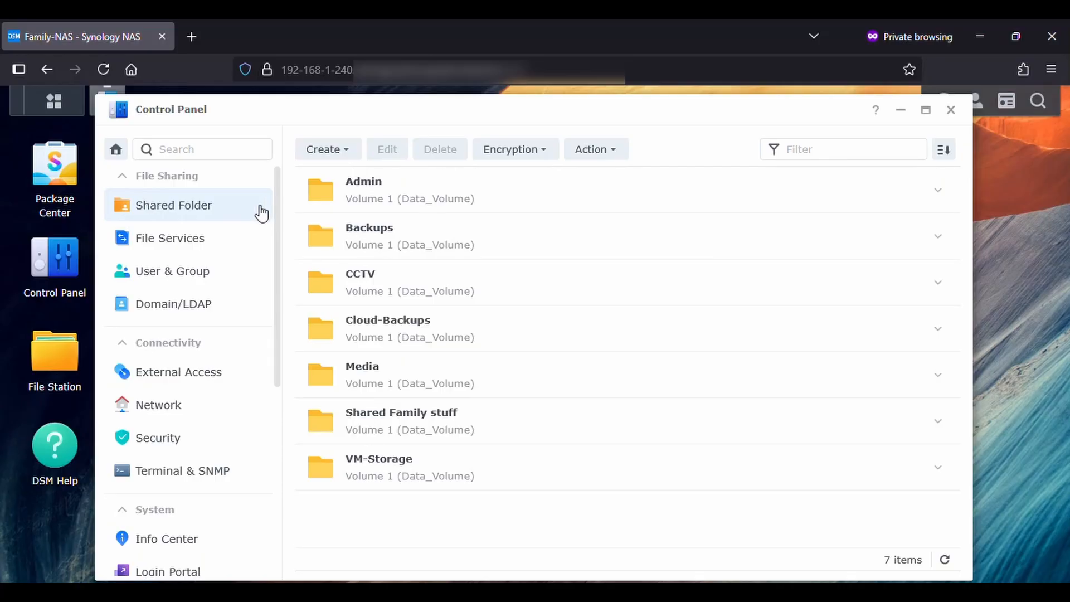
click(139, 245)
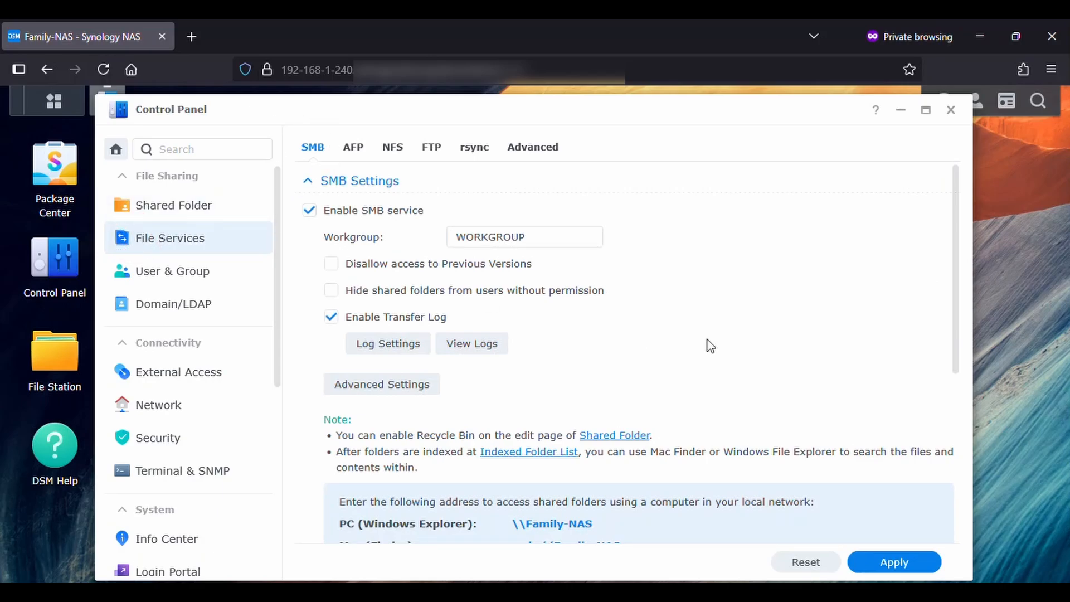
scroll(710, 345, down, 1)
scroll(710, 345, down, 1)
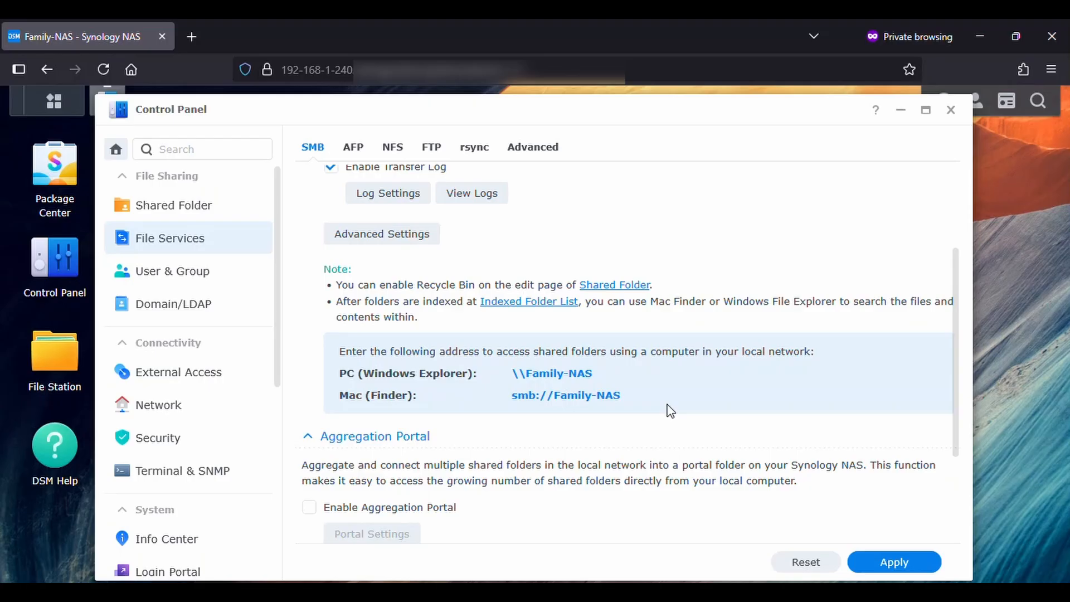
Minimize the Control Panel, open Package Center and look through the list of all available packages.
click(900, 111)
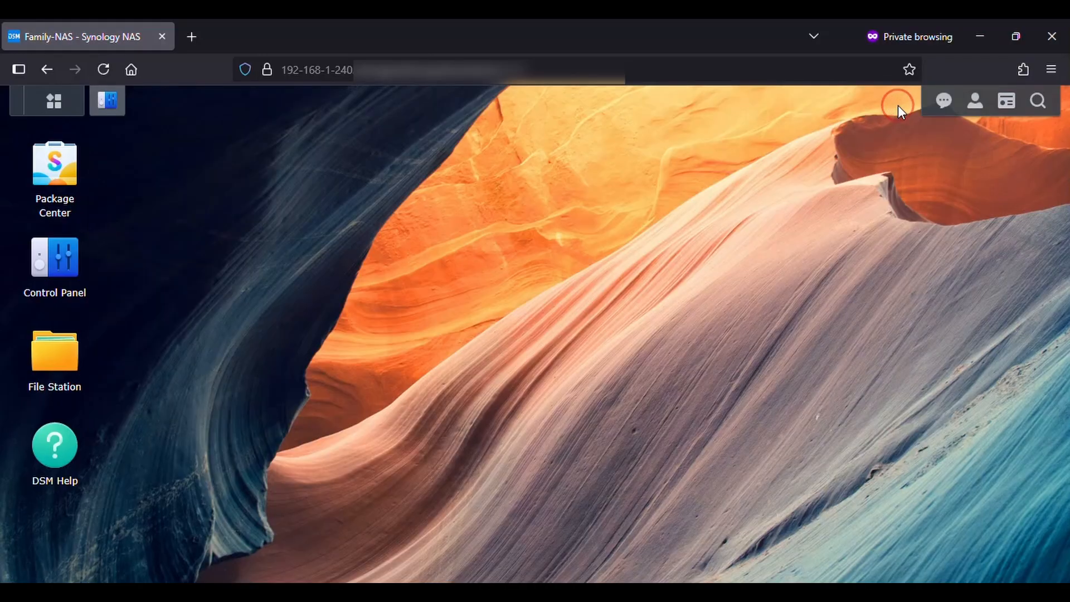
click(63, 175)
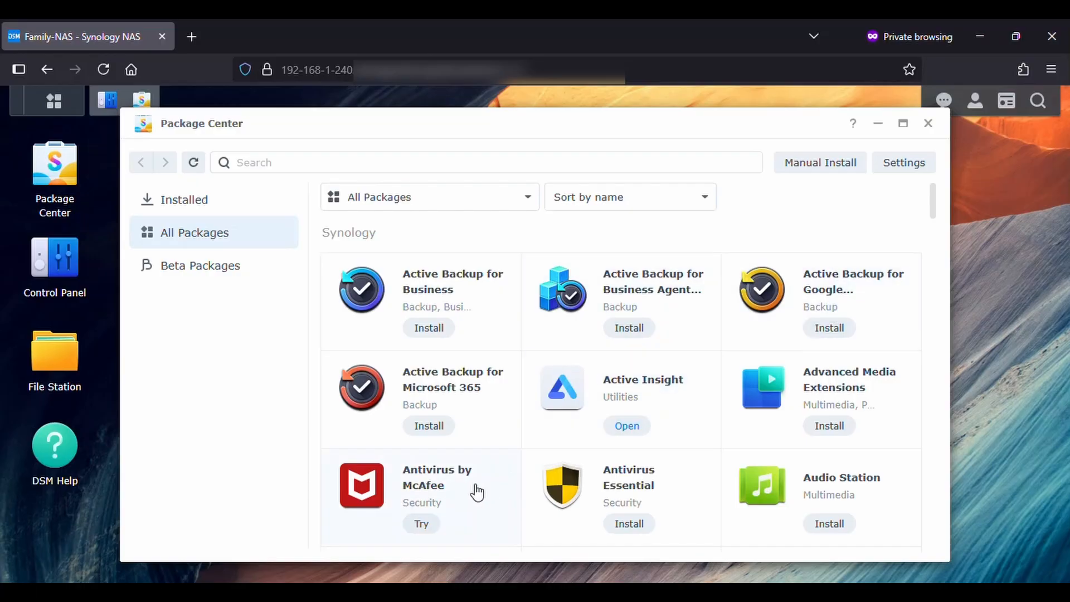
scroll(718, 476, down, 4)
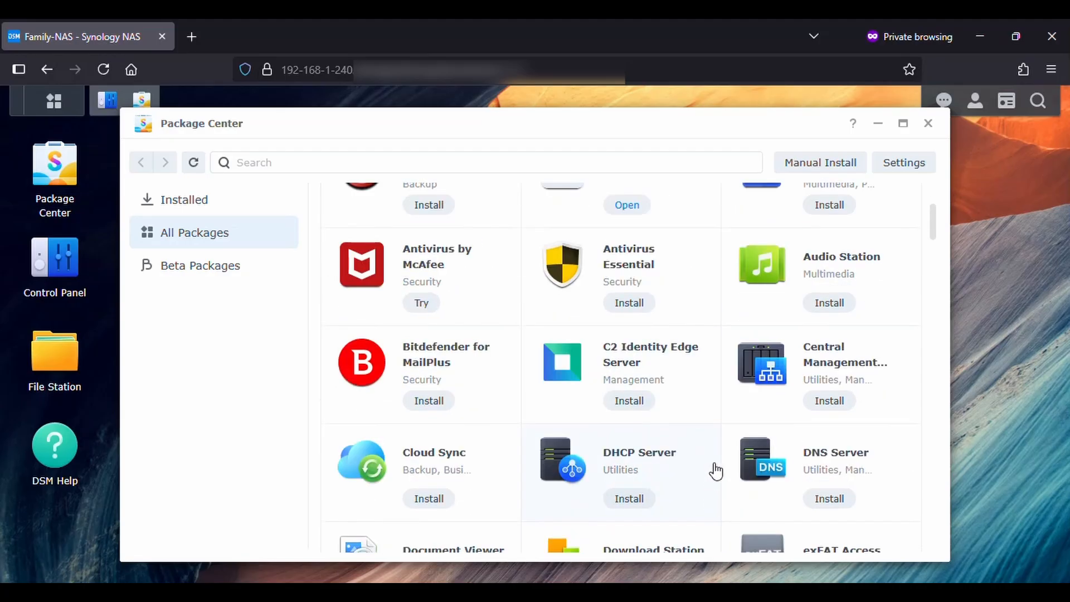
scroll(644, 378, down, 4)
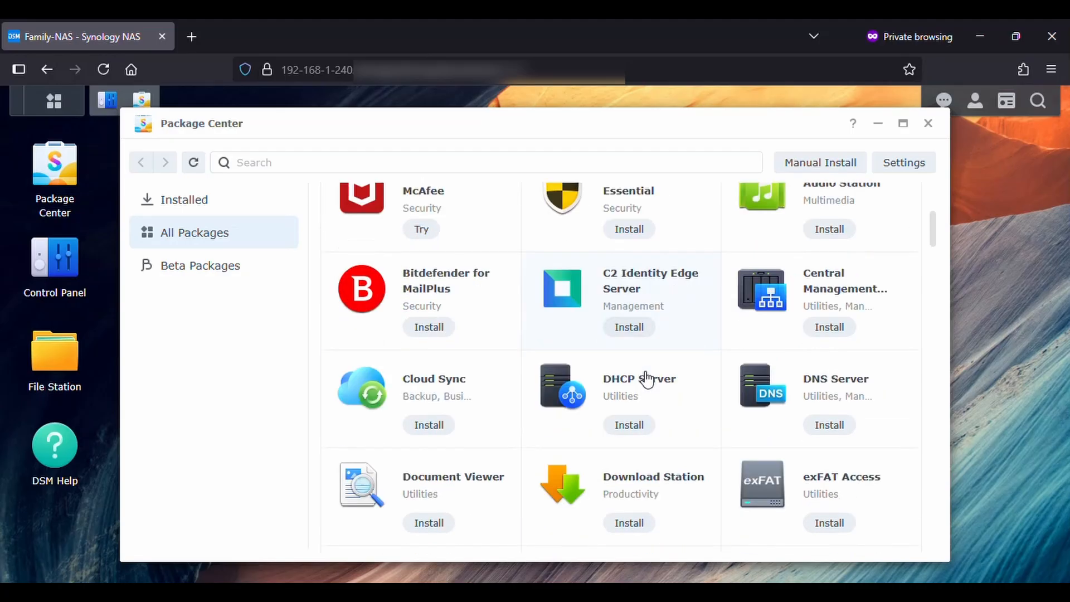
scroll(574, 391, down, 3)
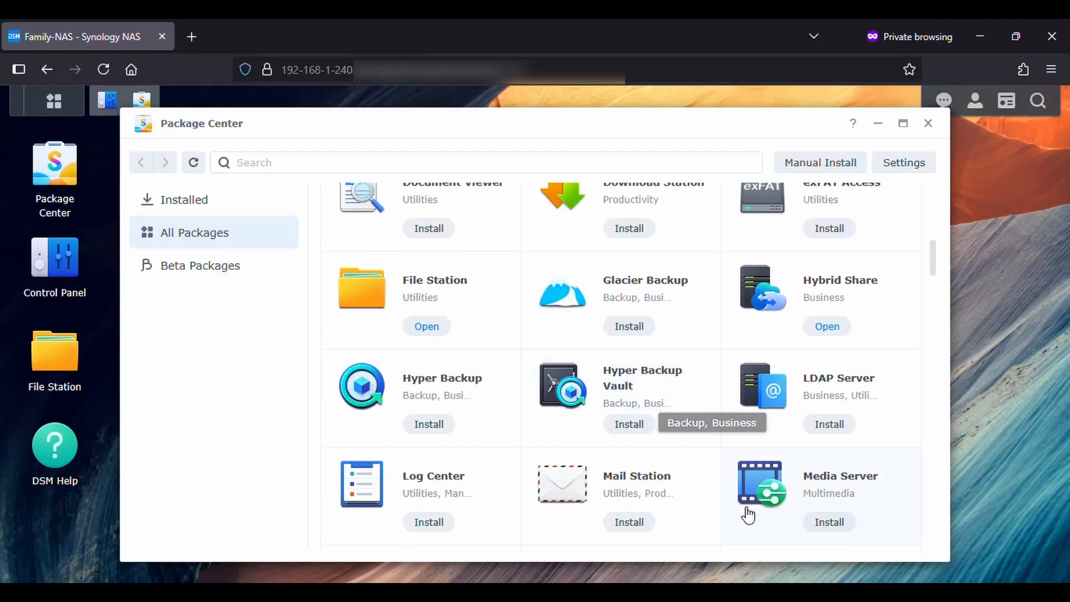
scroll(747, 514, up, 10)
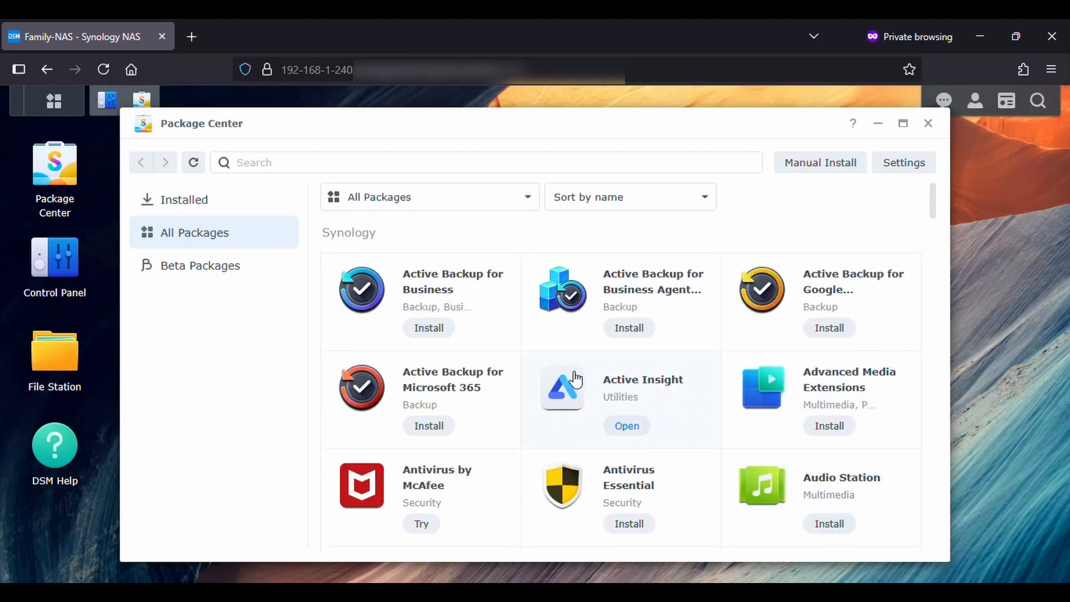
Search the packages for "snapsho" and read the description on the Snapshot Replication details page.
click(334, 163)
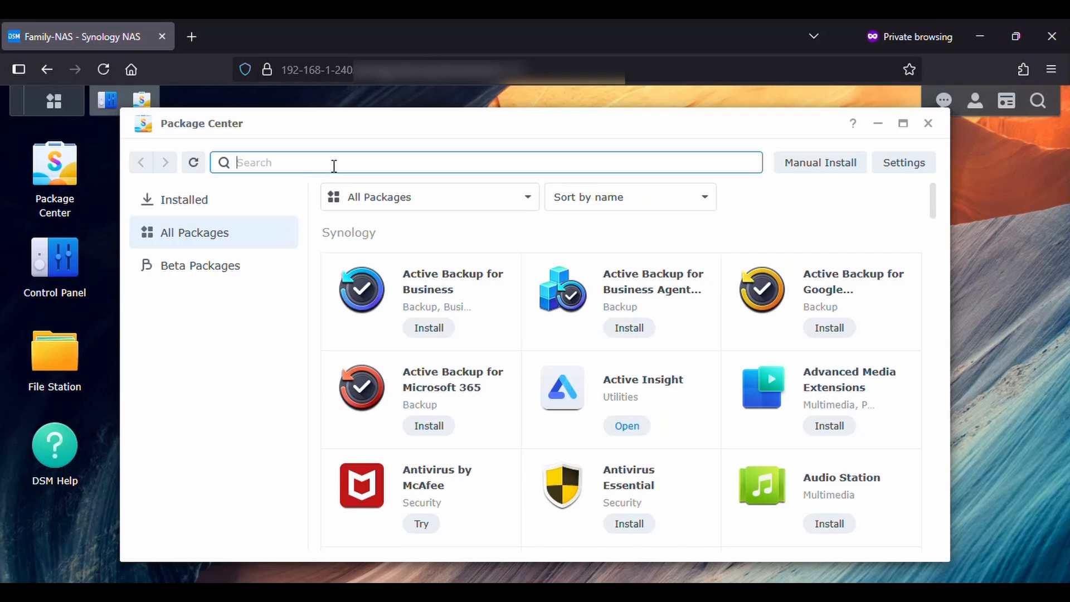
text(snapsho)
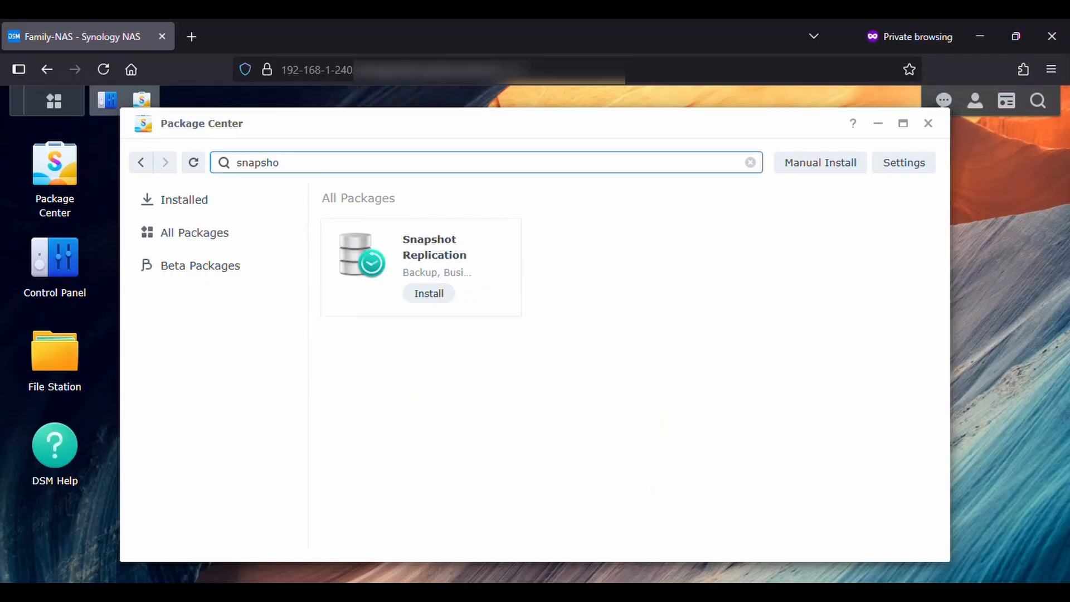
click(430, 240)
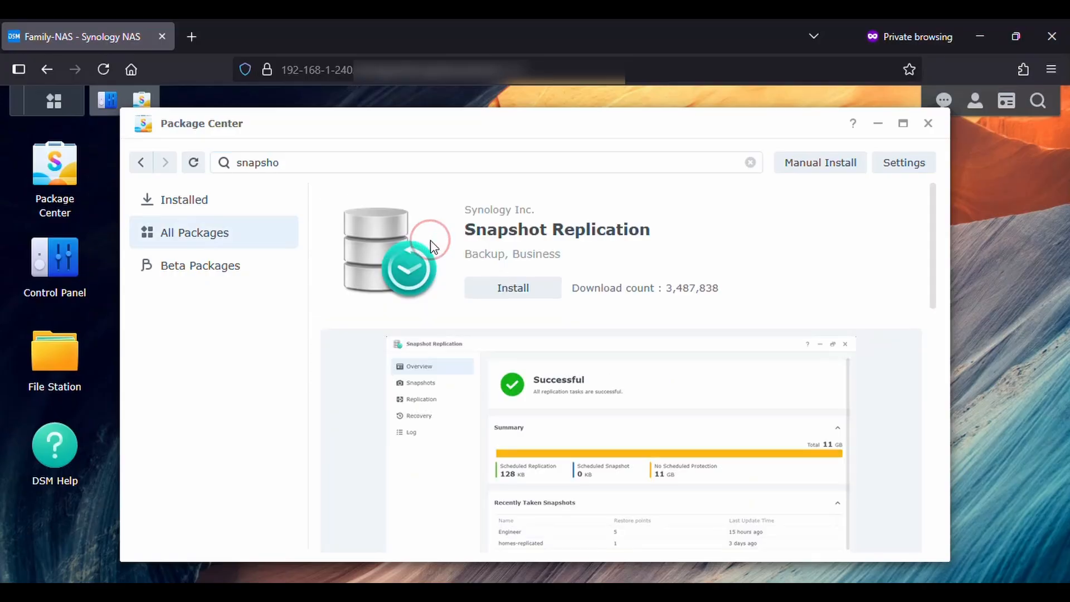
scroll(868, 373, down, 1)
scroll(869, 378, down, 4)
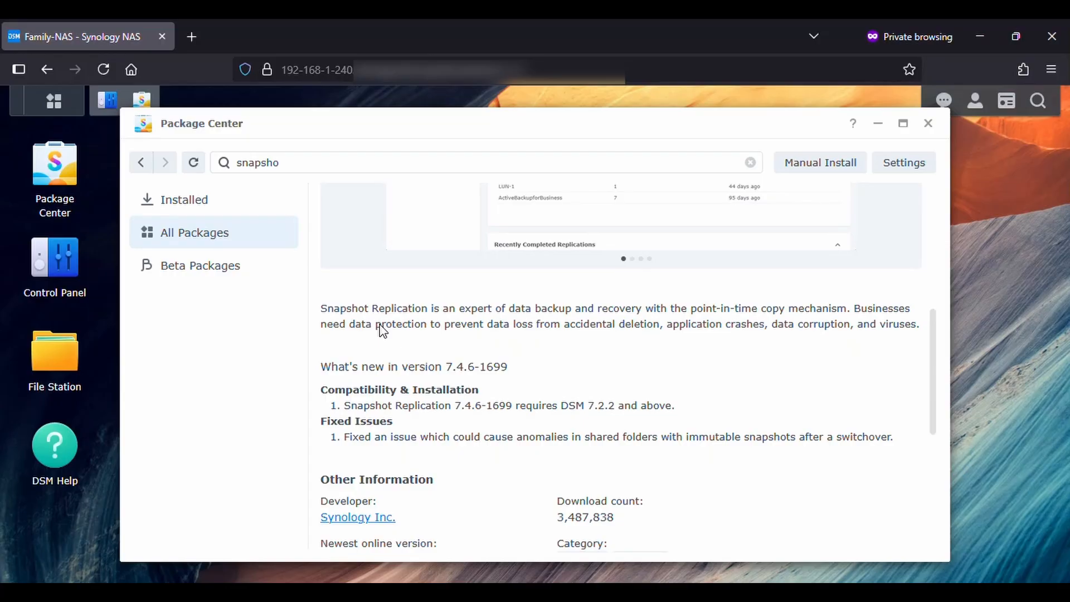
scroll(814, 370, up, 5)
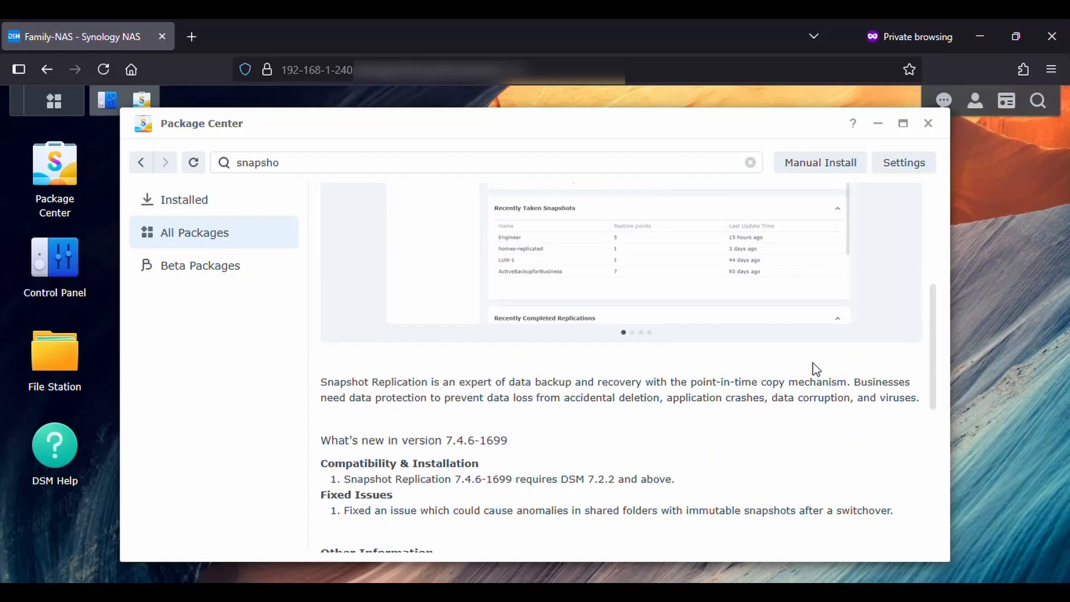
Search the packages for "drive", dismiss the beta version's Pre-Release Agreement and open the details page of the regular Synology Drive Server.
double_click(248, 163)
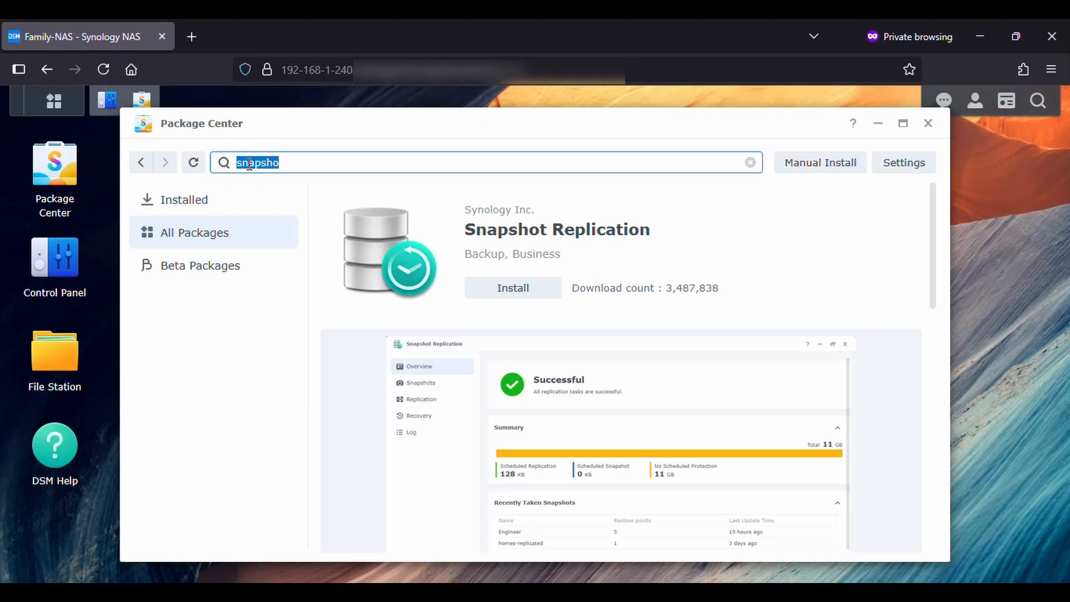
text(drive)
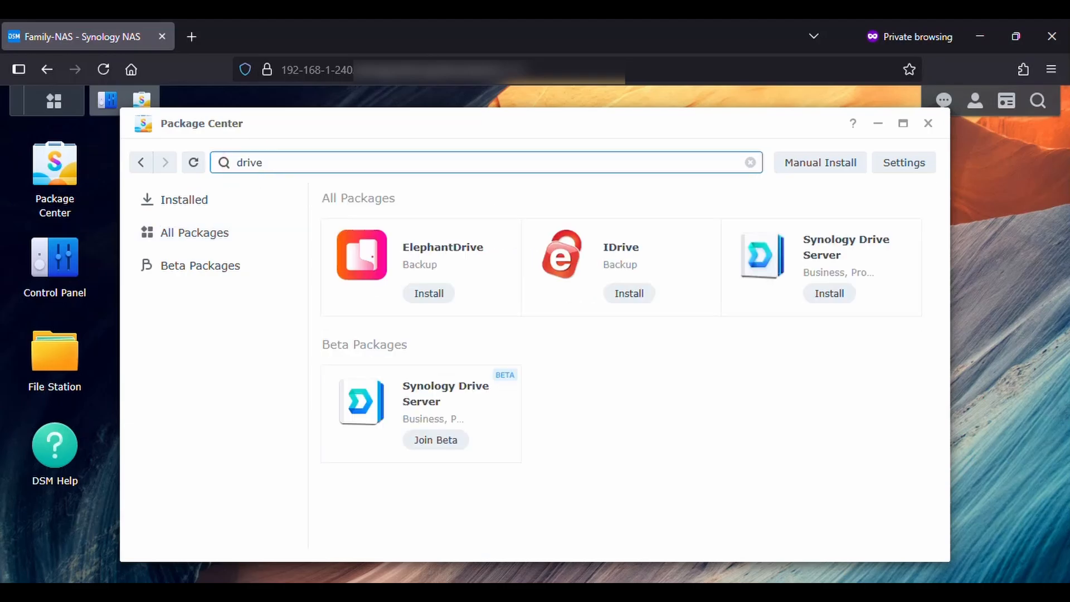
click(440, 401)
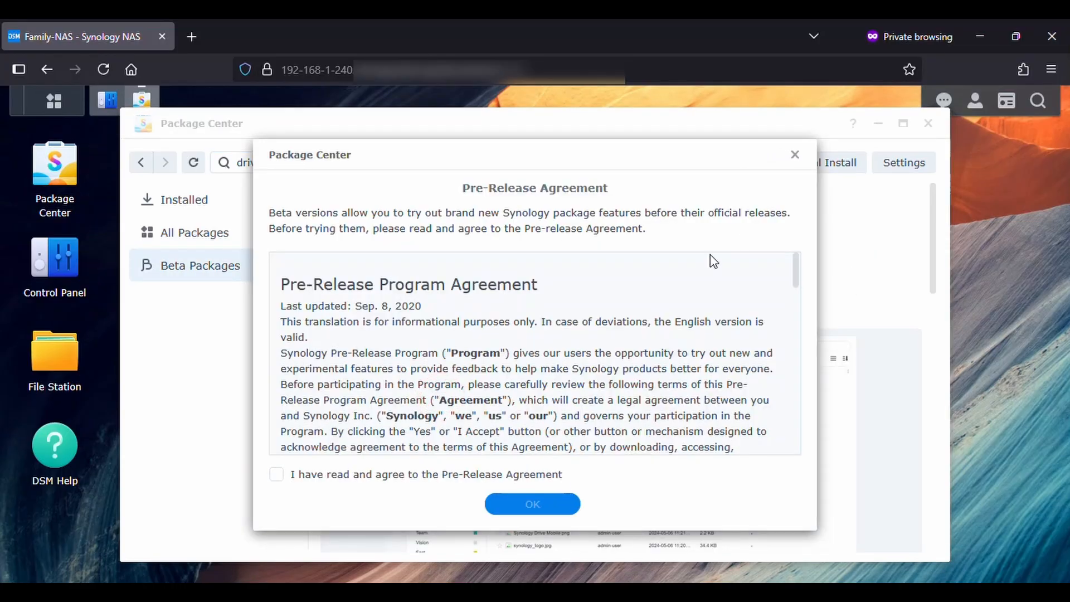
click(794, 156)
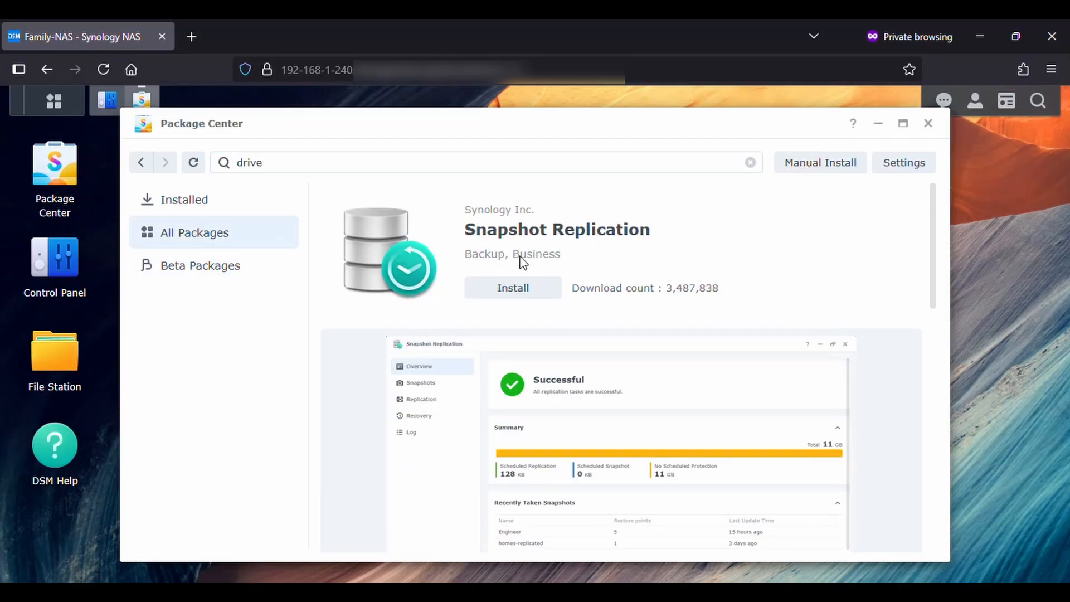
click(301, 164)
key(Return)
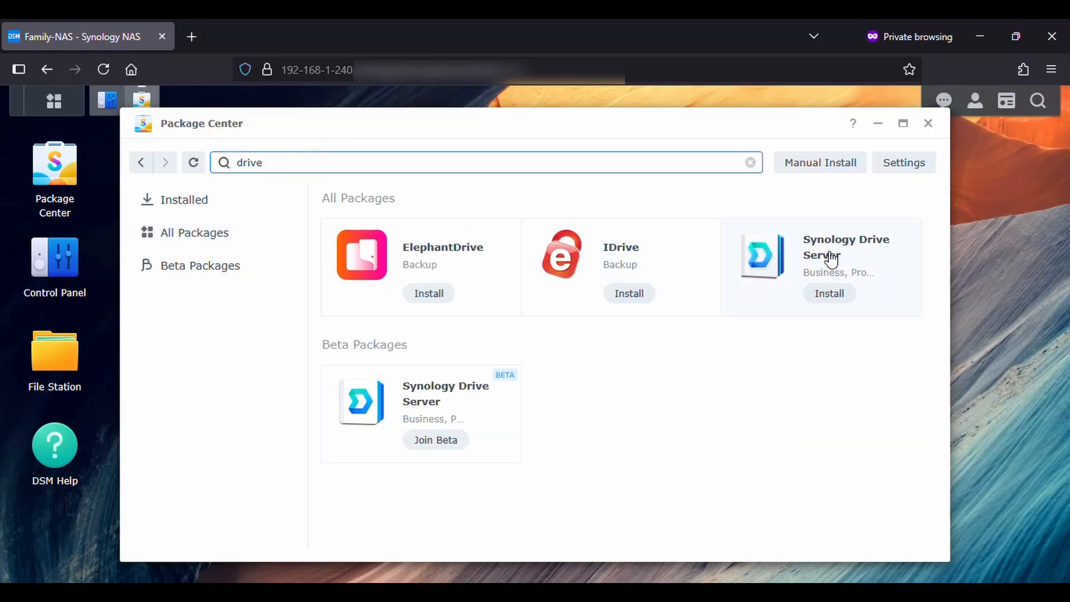
click(844, 243)
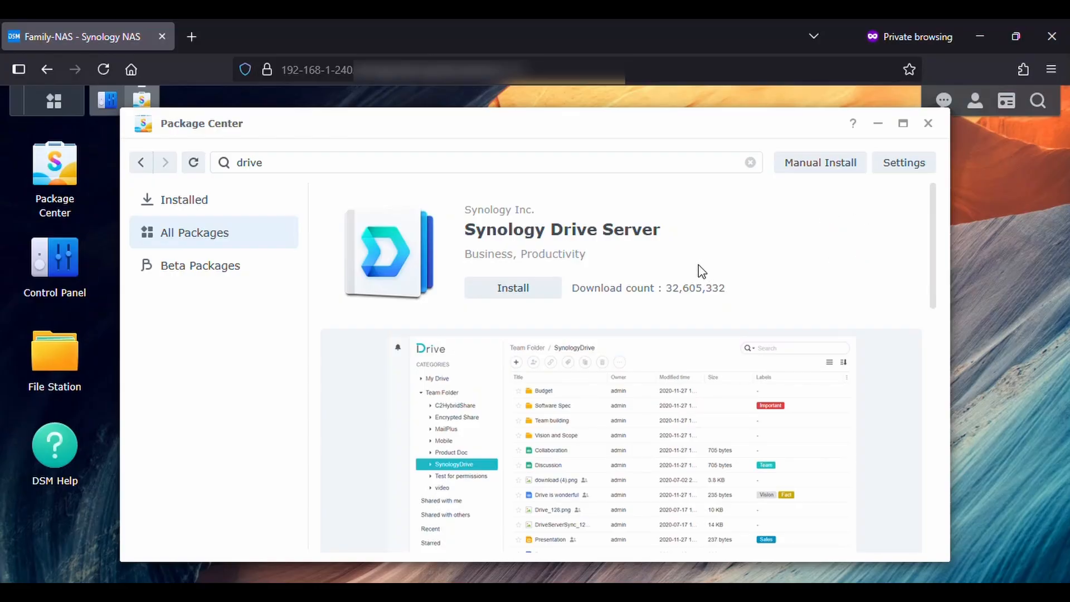
Read the description and preview images on the Synology Drive Server details page.
scroll(841, 336, down, 4)
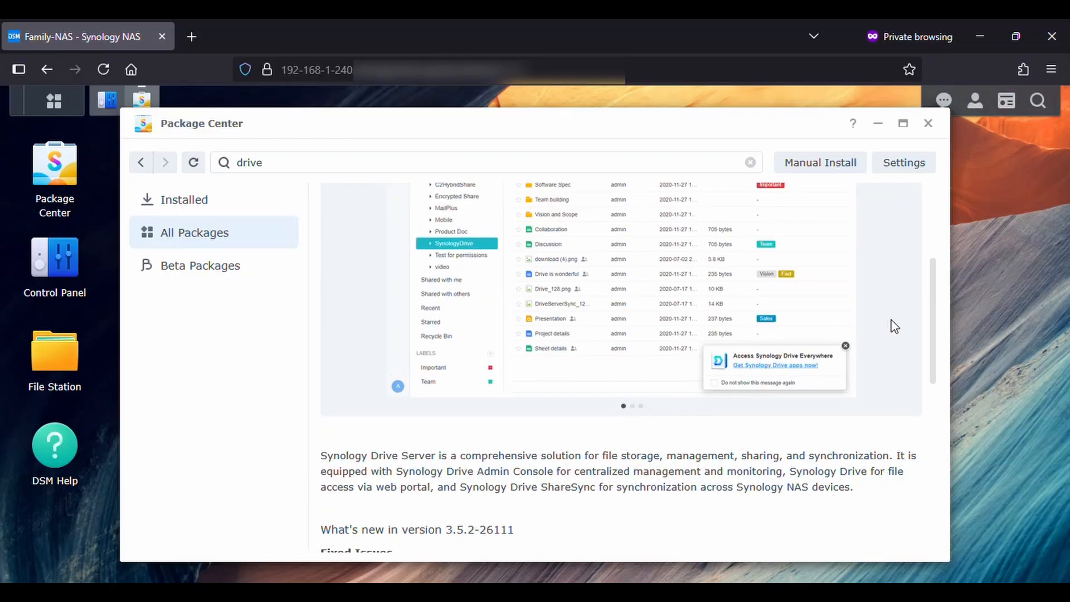
scroll(894, 326, up, 1)
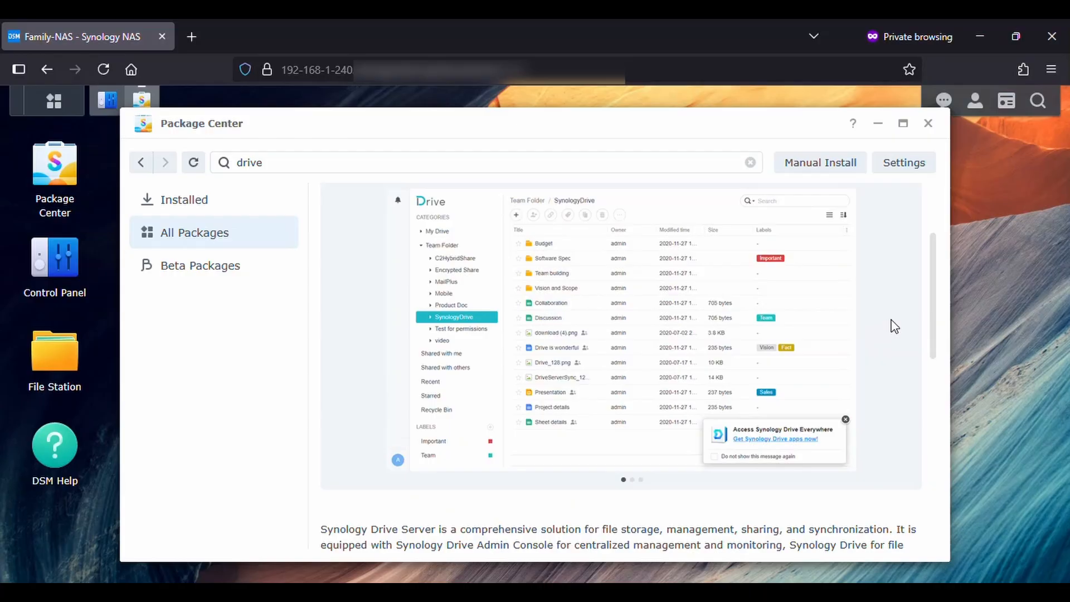
scroll(894, 326, down, 1)
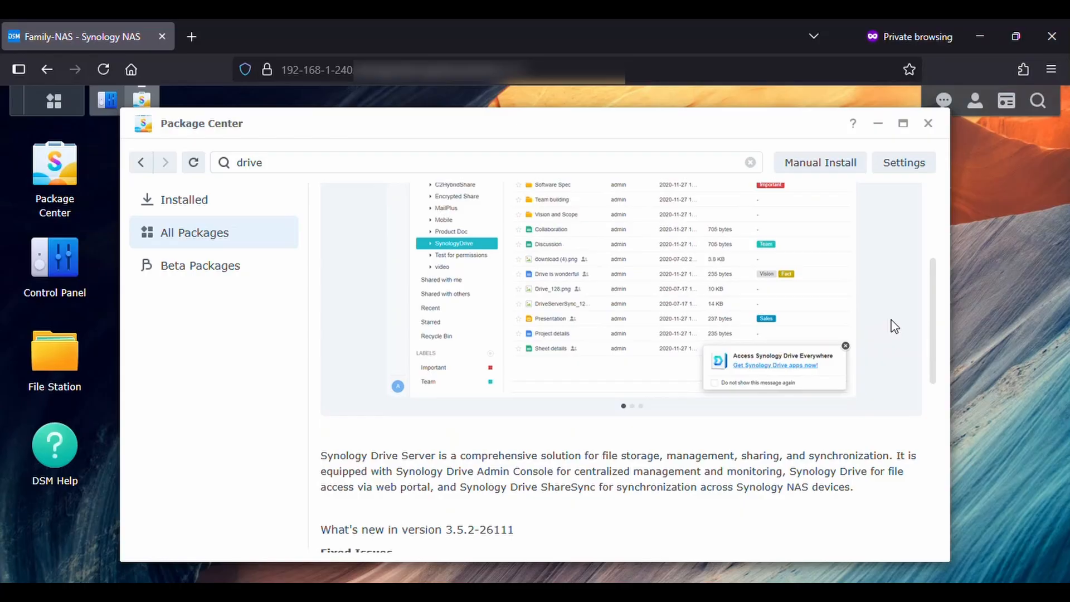
scroll(894, 329, up, 4)
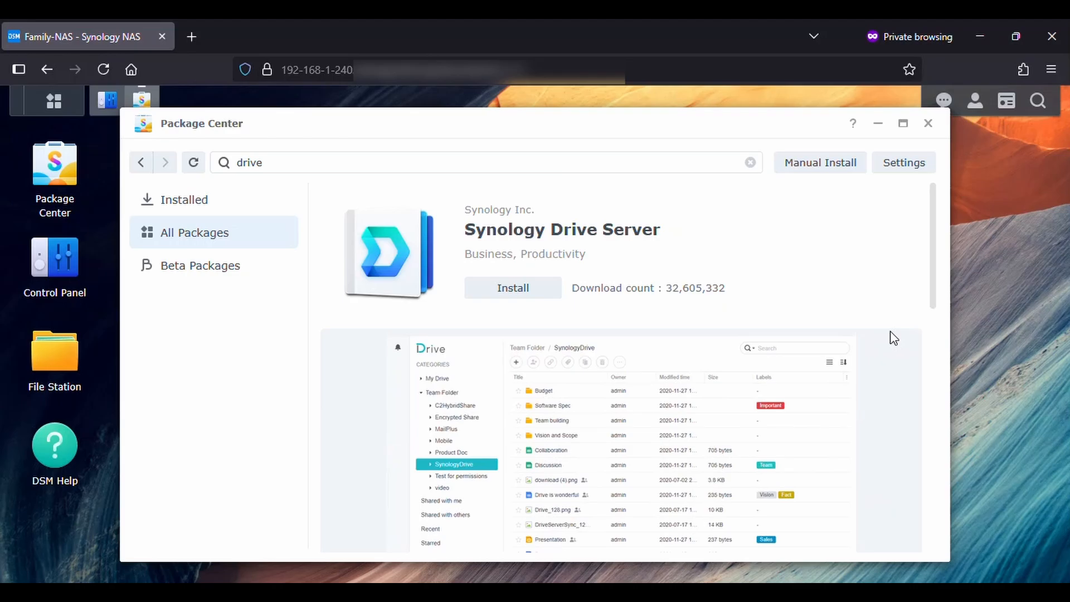
Search the packages for "photos" and read the description and release notes on the Synology Photos details page.
click(269, 162)
double_click(269, 163)
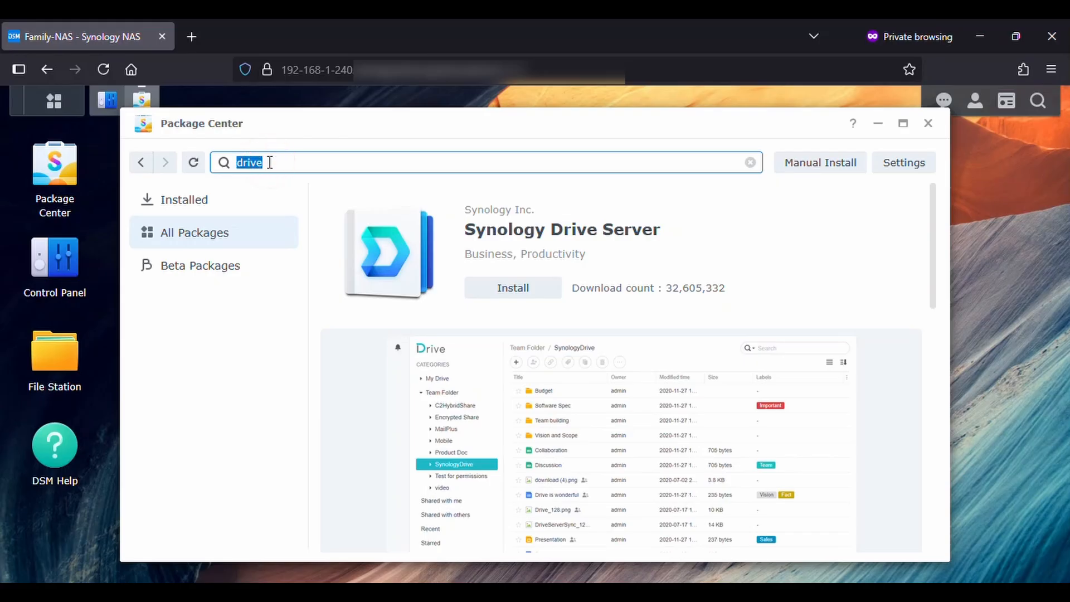
text(photos)
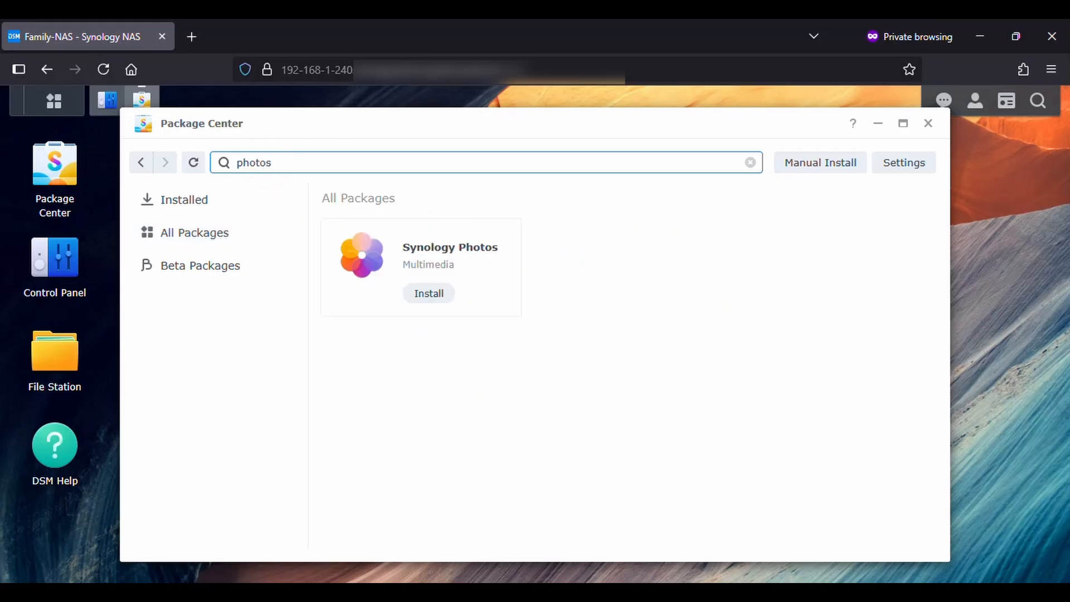
click(485, 250)
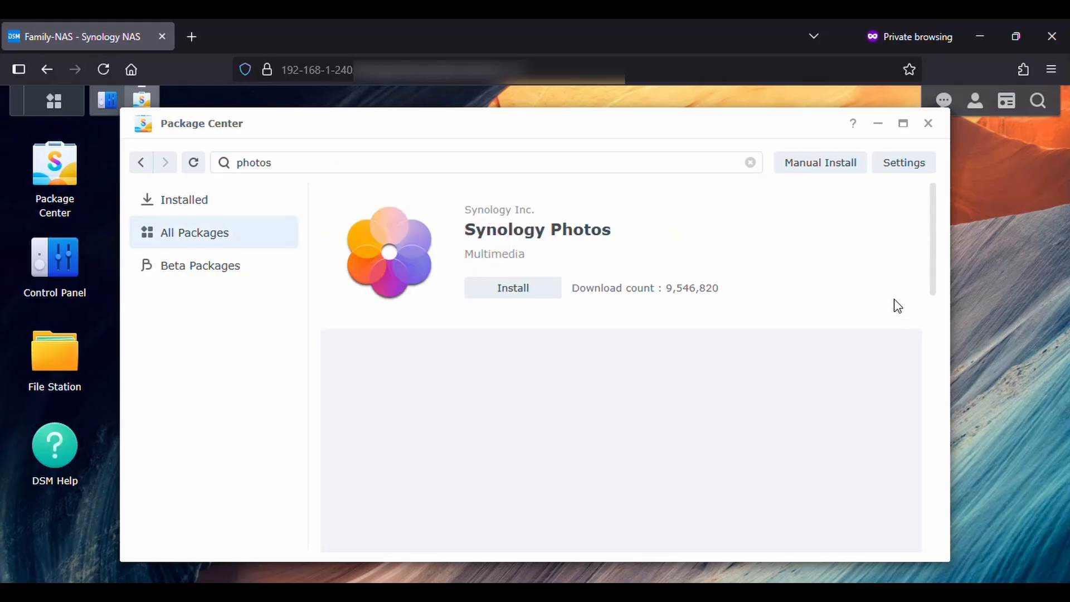
scroll(897, 305, down, 3)
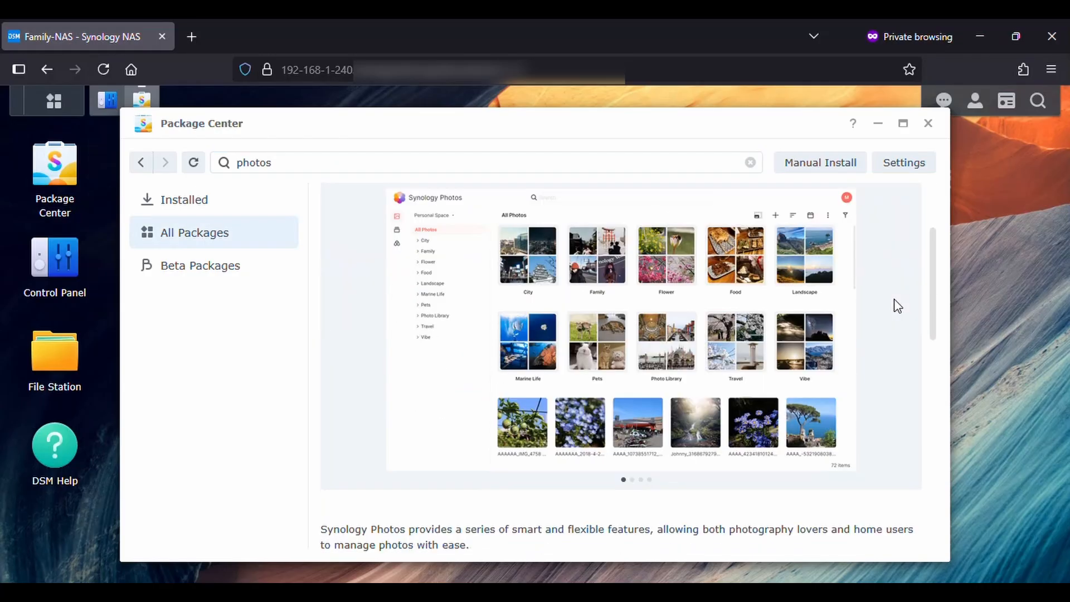
scroll(897, 305, down, 1)
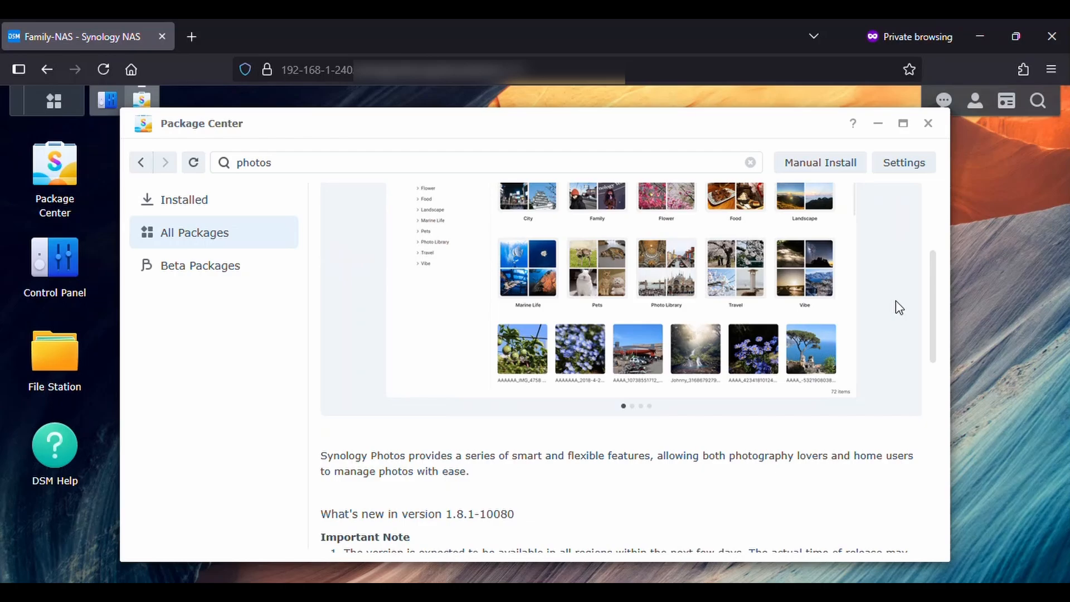
scroll(869, 312, up, 4)
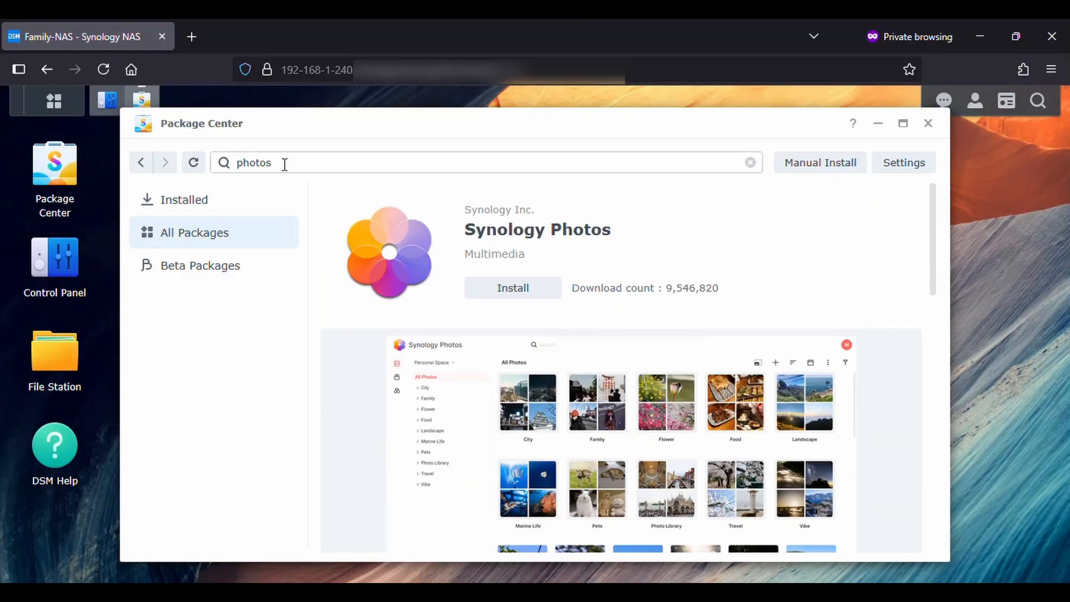
scroll(892, 362, down, 6)
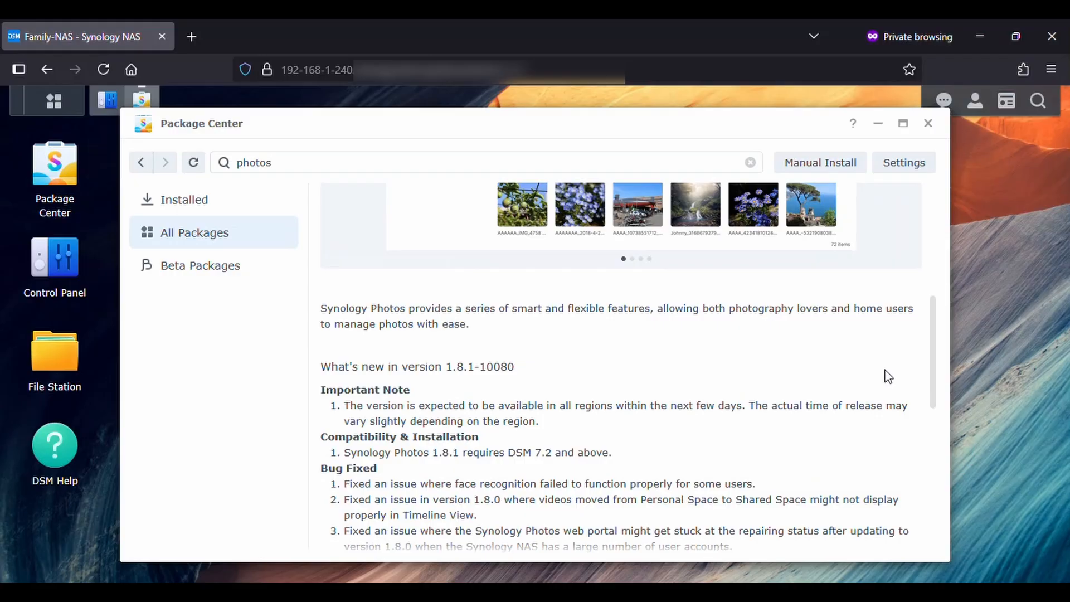
scroll(887, 376, up, 6)
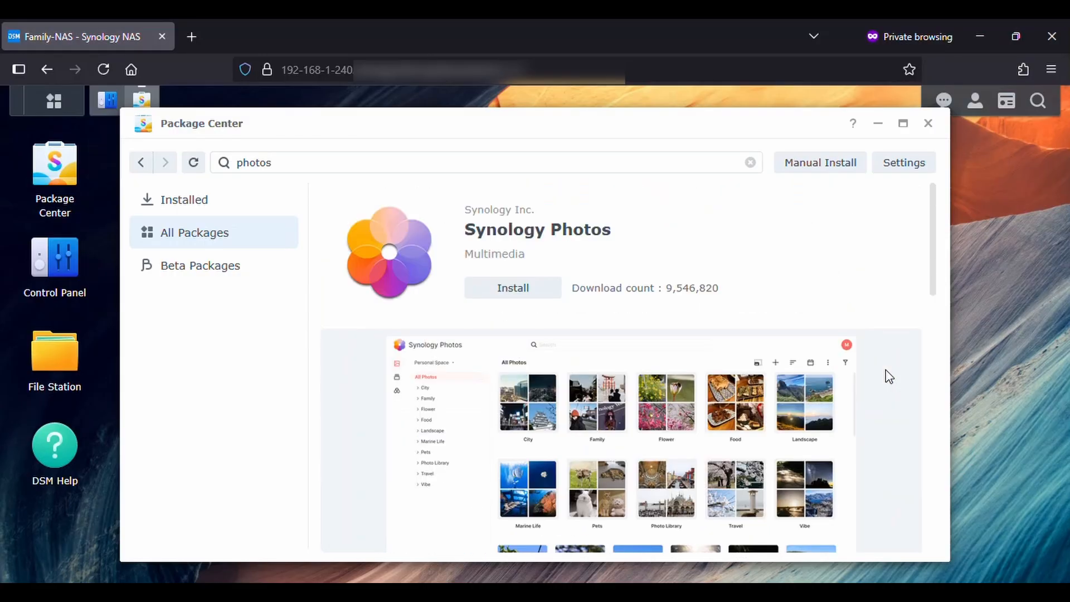
Search the packages for "hyper" and read the description of Hyper Backup on its details page.
double_click(271, 162)
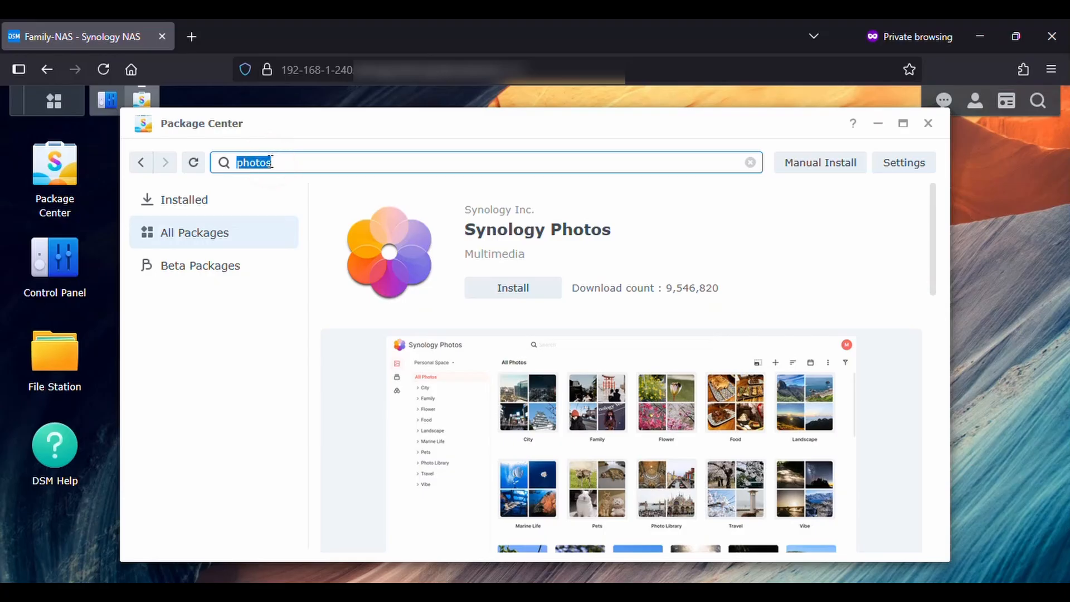
text(hy)
text(er)
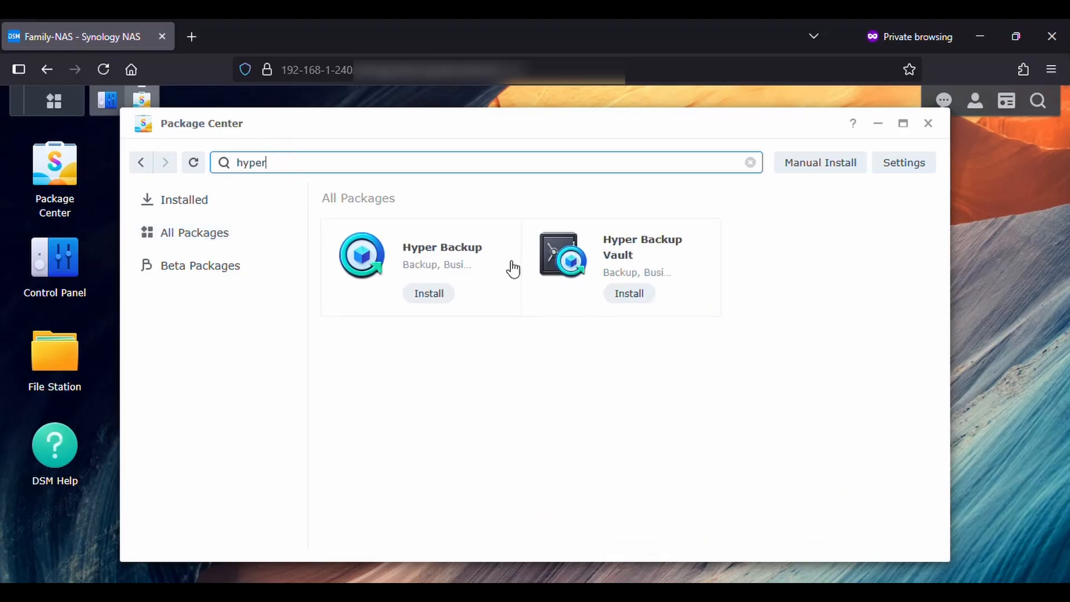
click(456, 244)
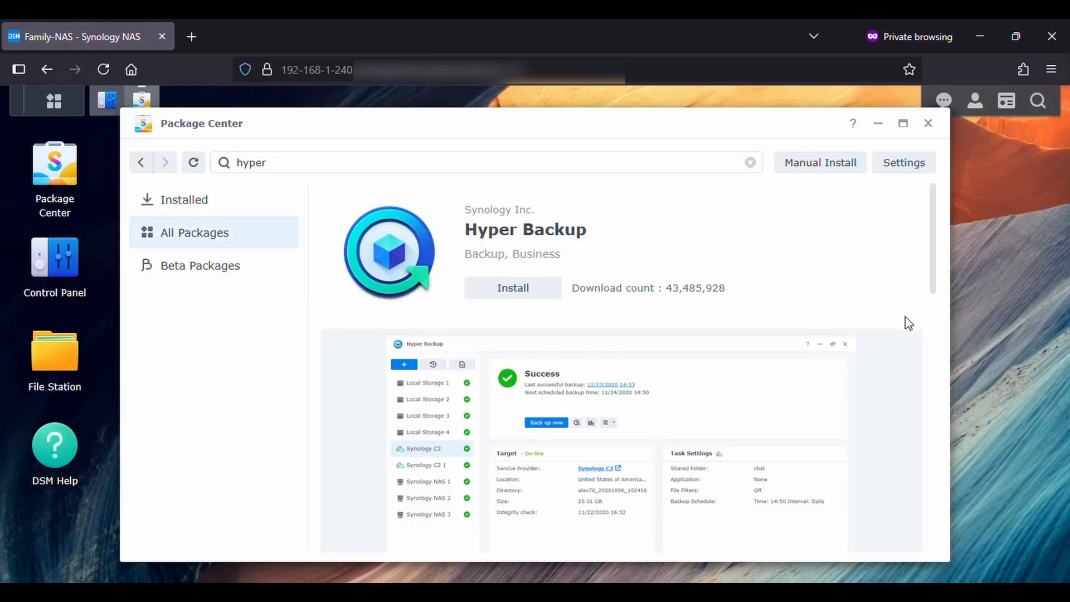
scroll(909, 323, down, 1)
scroll(909, 324, down, 3)
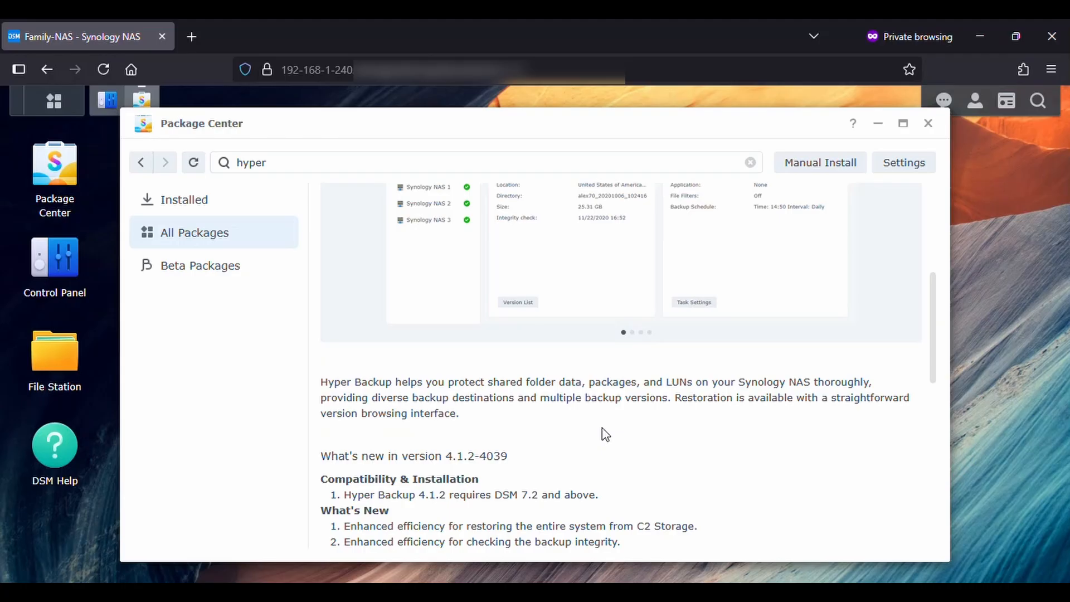
click(394, 401)
click(449, 400)
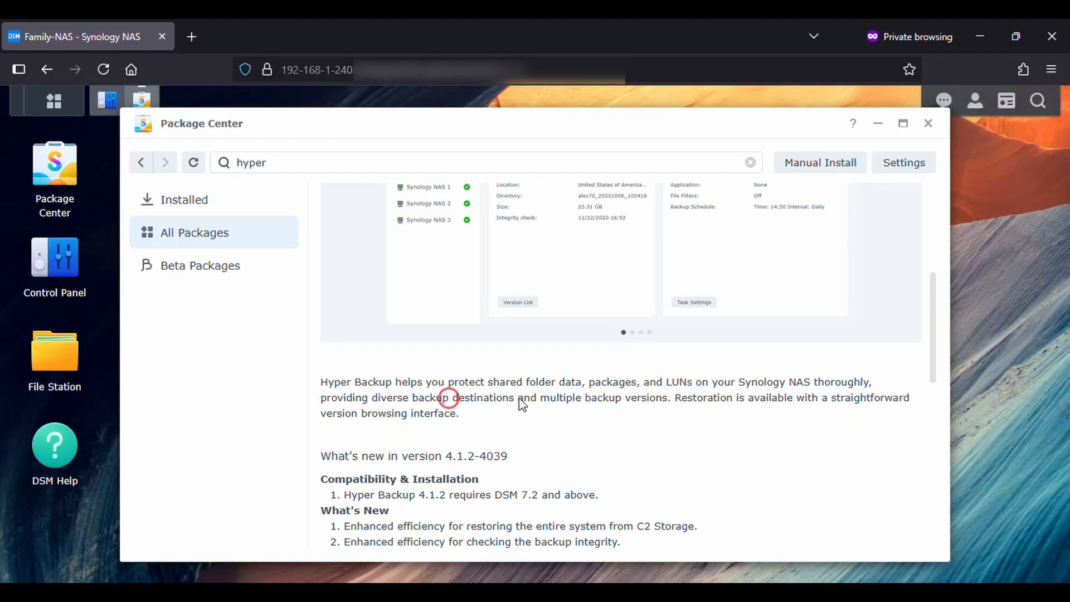
click(631, 406)
scroll(824, 431, up, 5)
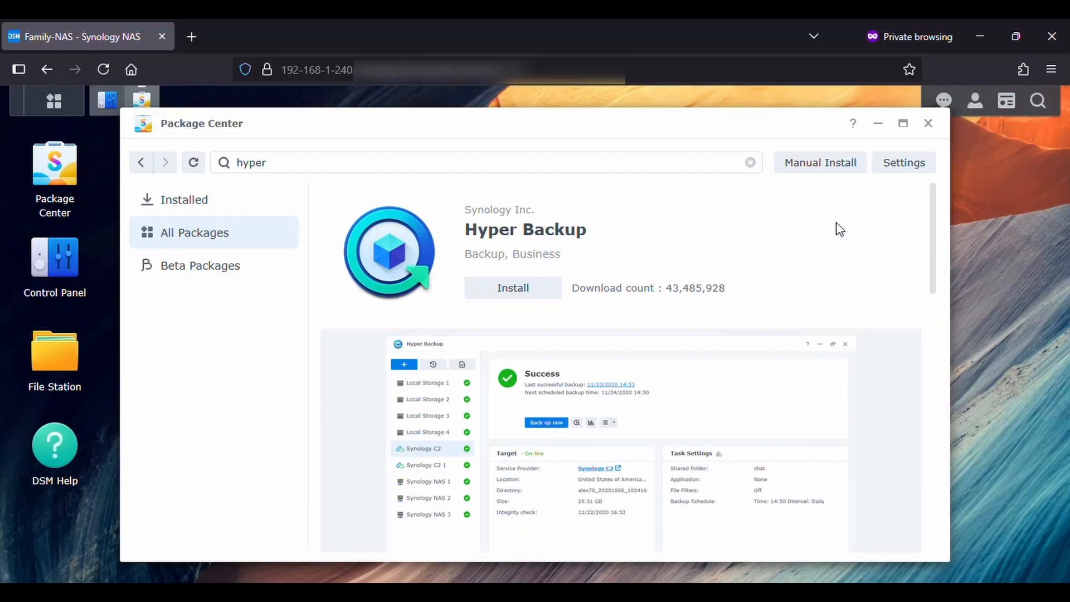
Search the packages for "virtual" and read the description of Virtual Machine Manager on its details page.
double_click(266, 163)
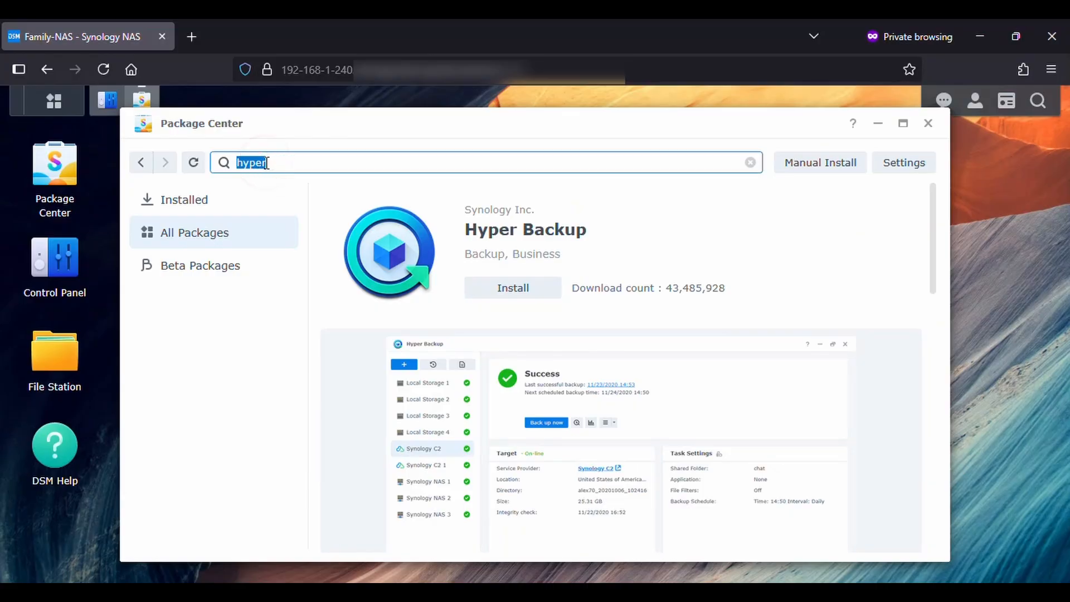
text(virtual)
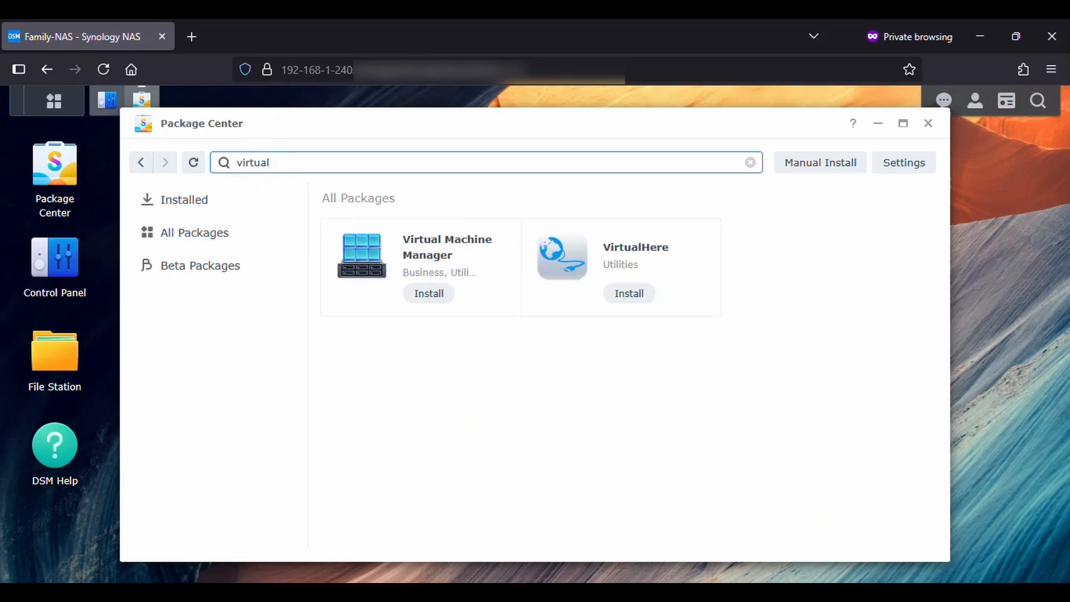
click(478, 254)
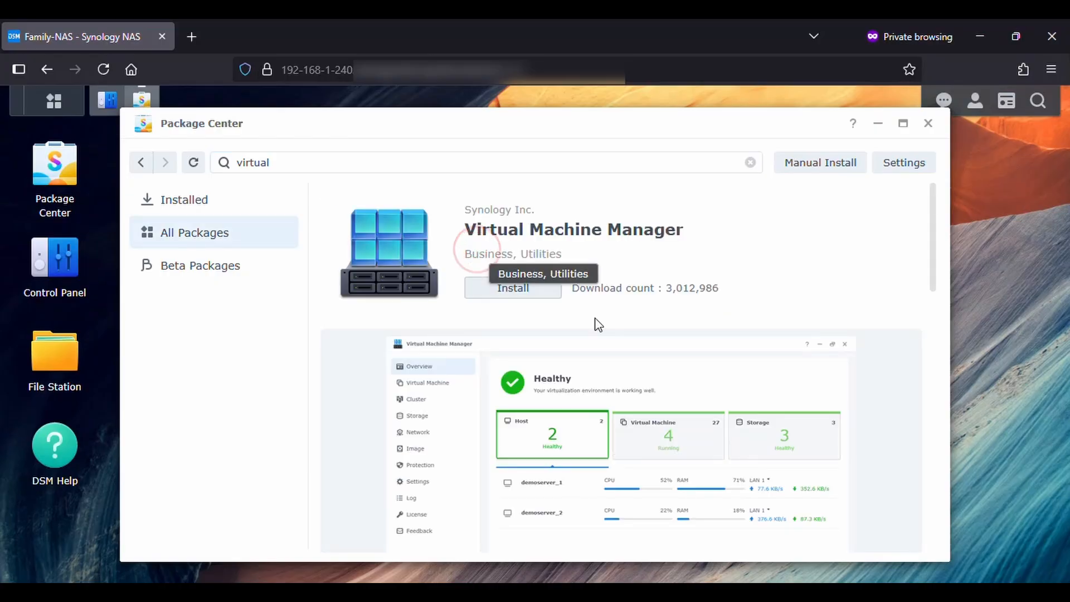
scroll(883, 350, down, 4)
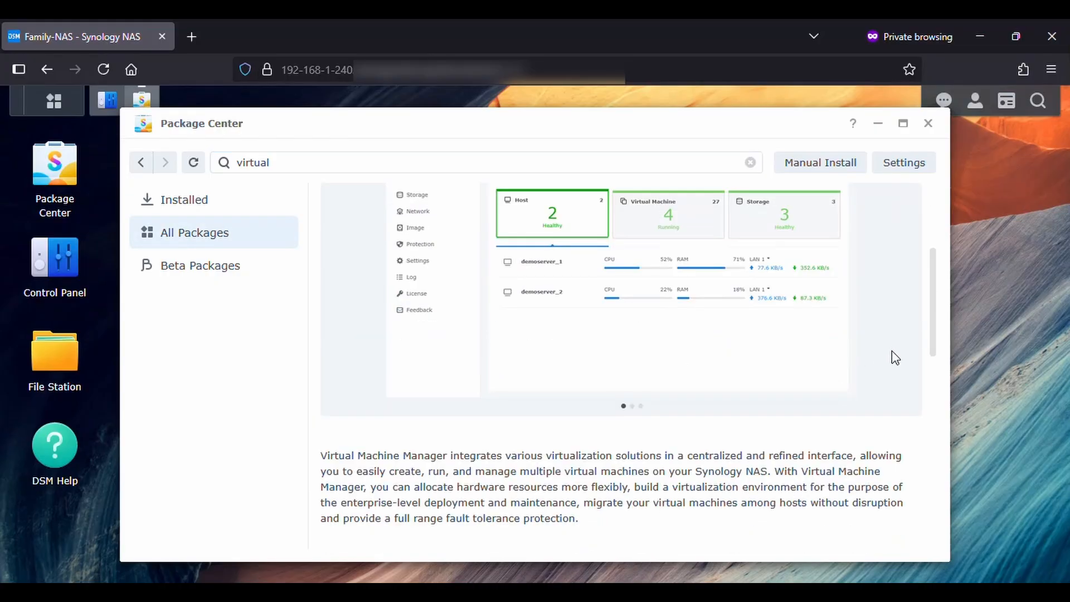
scroll(891, 353, down, 2)
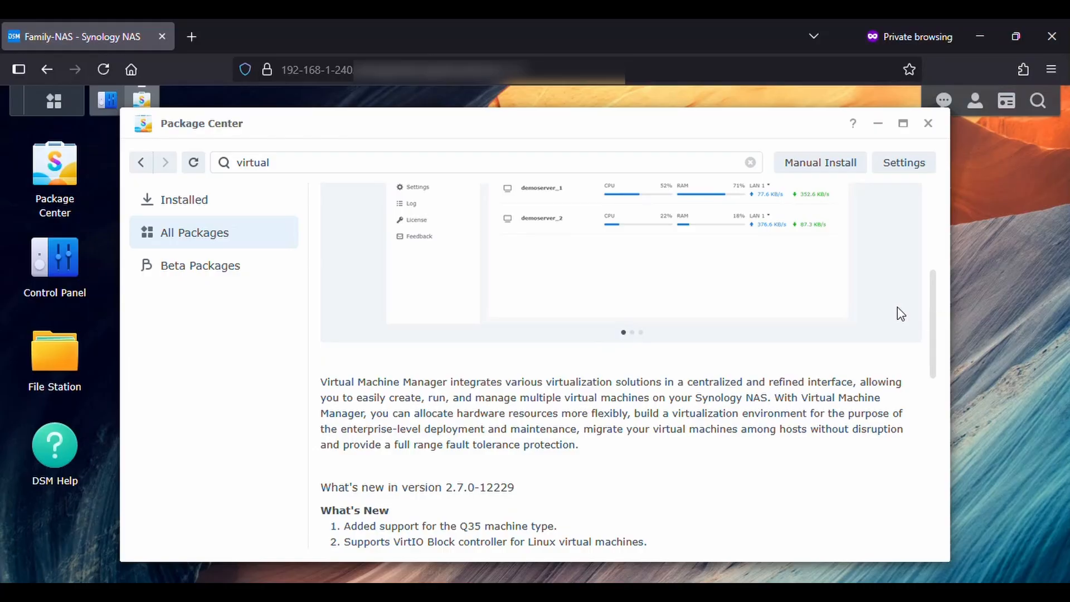
scroll(901, 314, up, 3)
scroll(901, 314, up, 2)
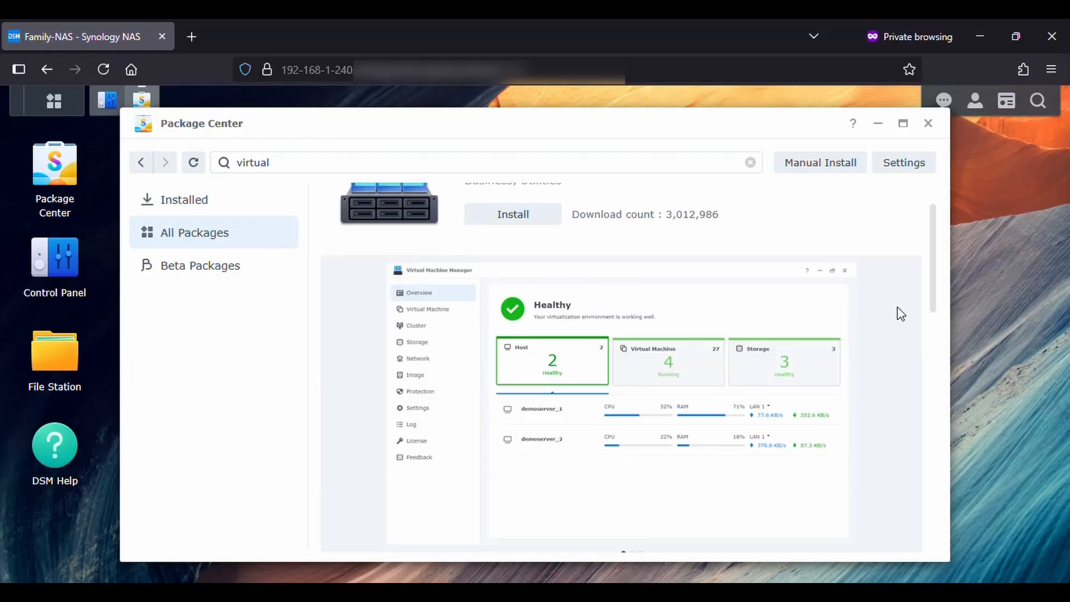
scroll(901, 314, up, 2)
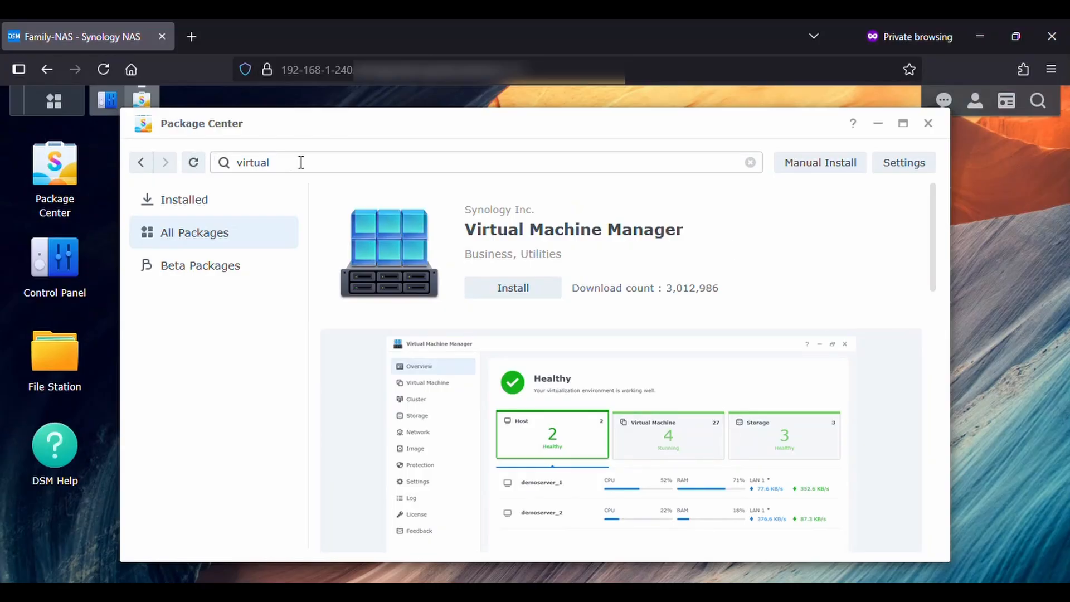
Search the packages for "container" and open the details page of Container Manager.
click(251, 162)
double_click(251, 163)
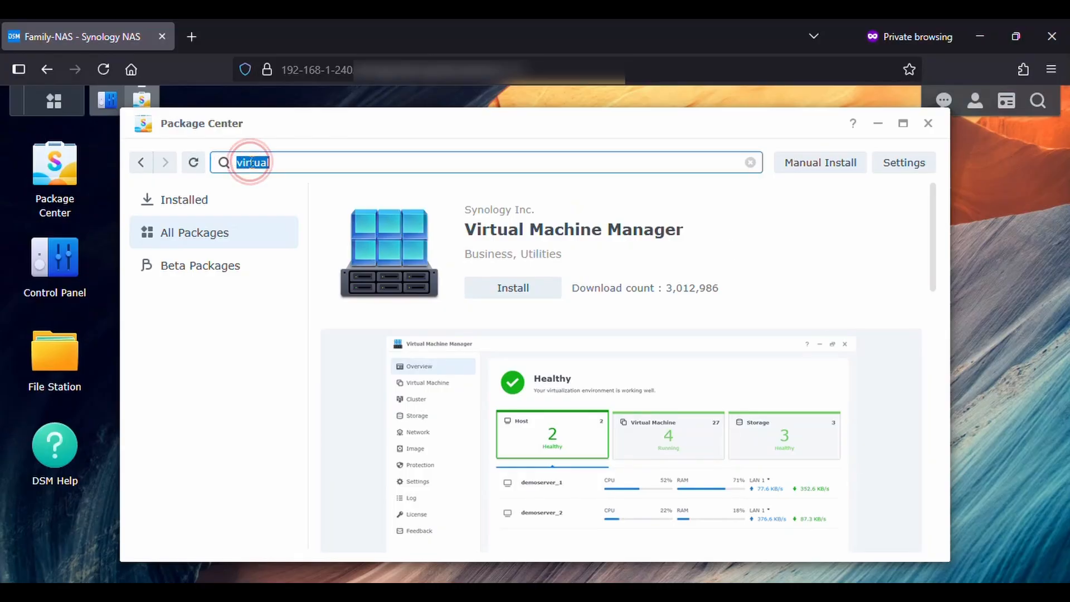
text(co)
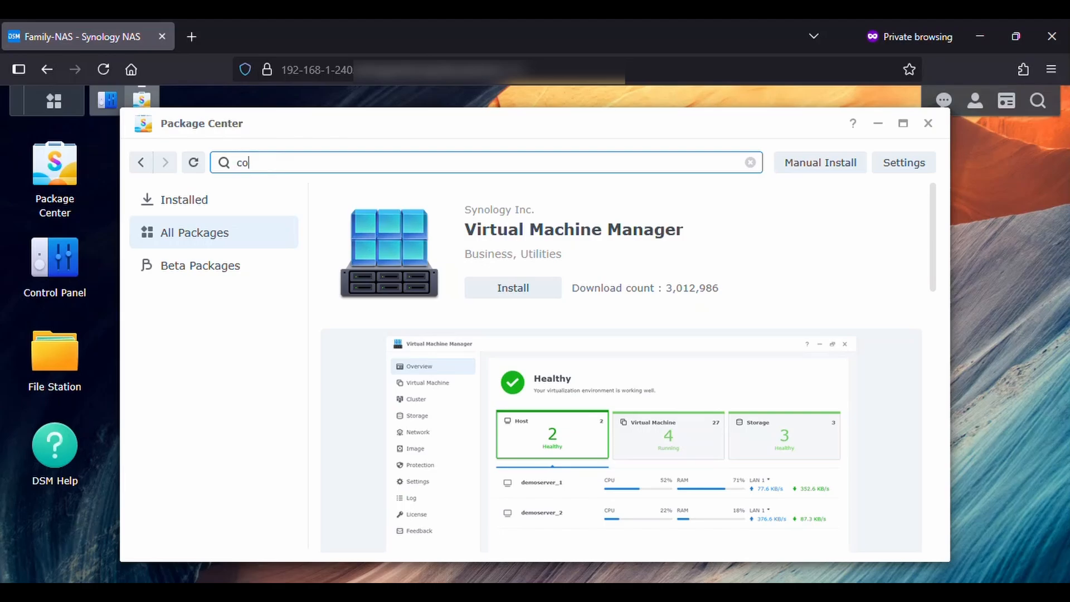
text(ntainer)
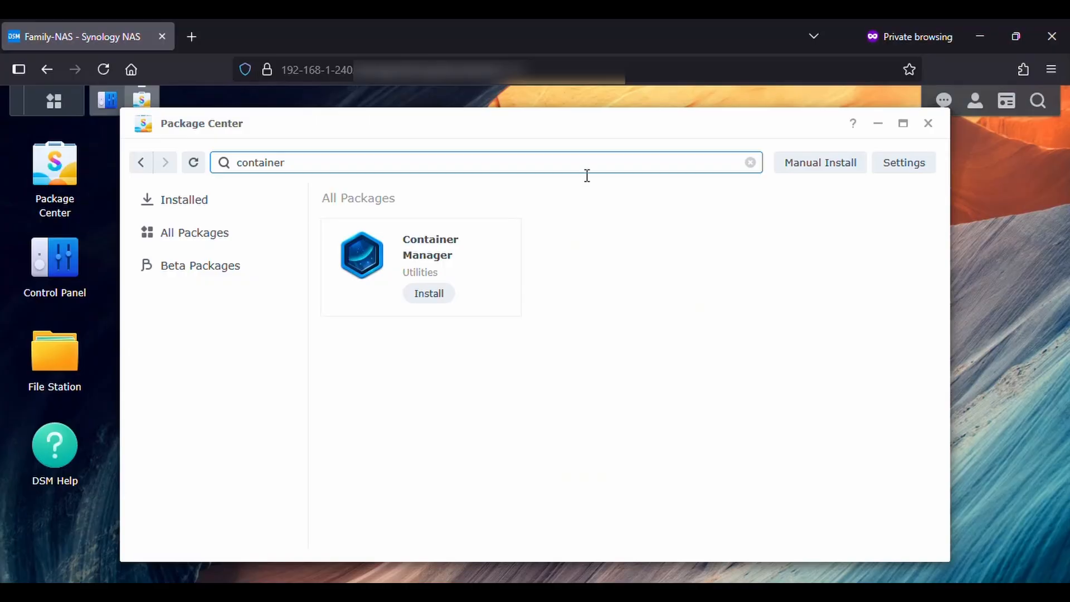
click(435, 251)
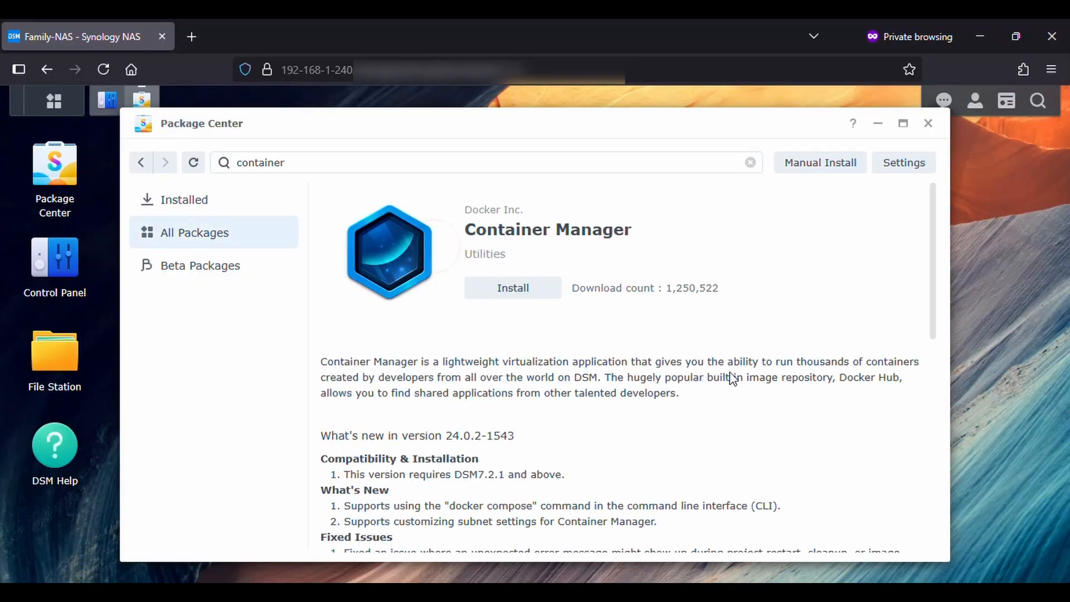